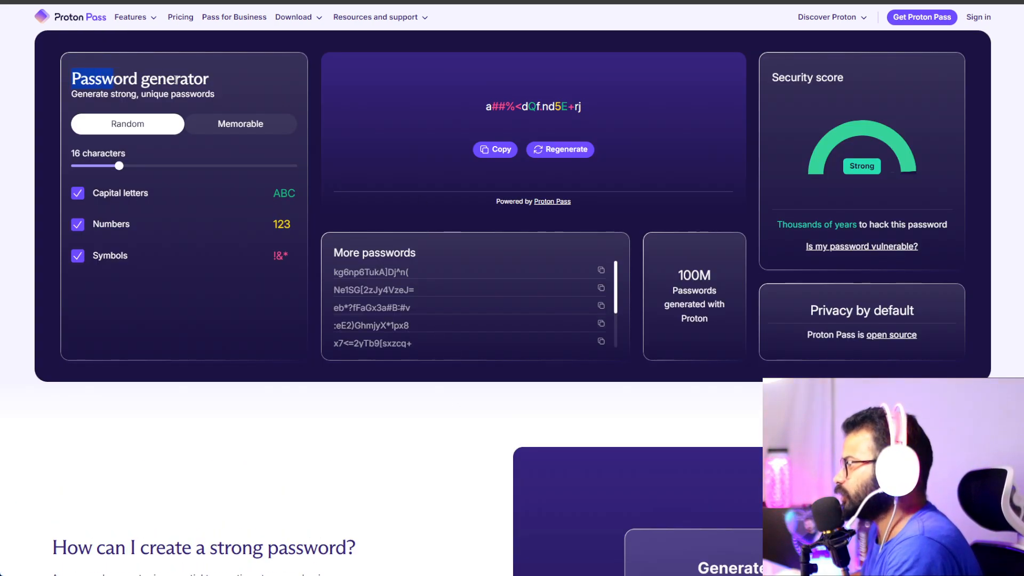
{"action": "left_click_drag", "start_coordinate": [212, 94], "coordinate": [69, 78]}
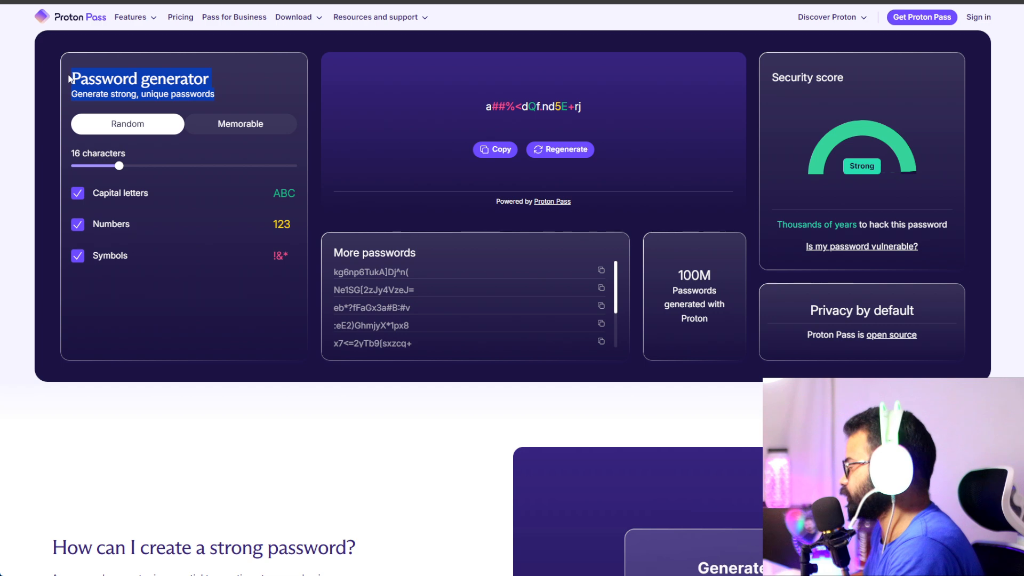
{"action": "left_click", "coordinate": [77, 74]}
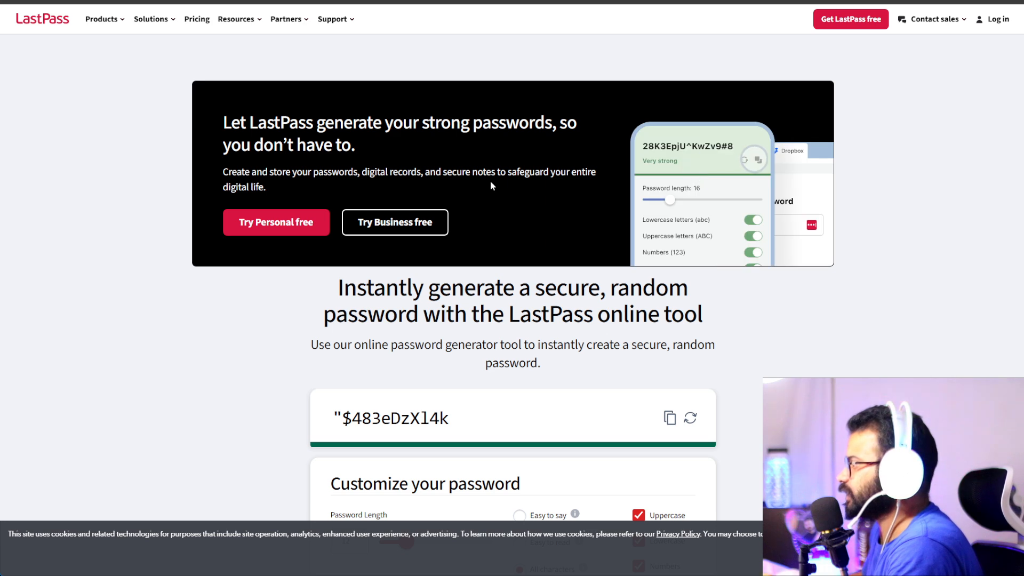
Try the customization options of the LastPass password generator with a password length of 10
{"action": "scroll", "coordinate": [491, 181], "scroll_direction": "down", "scroll_amount": 10}
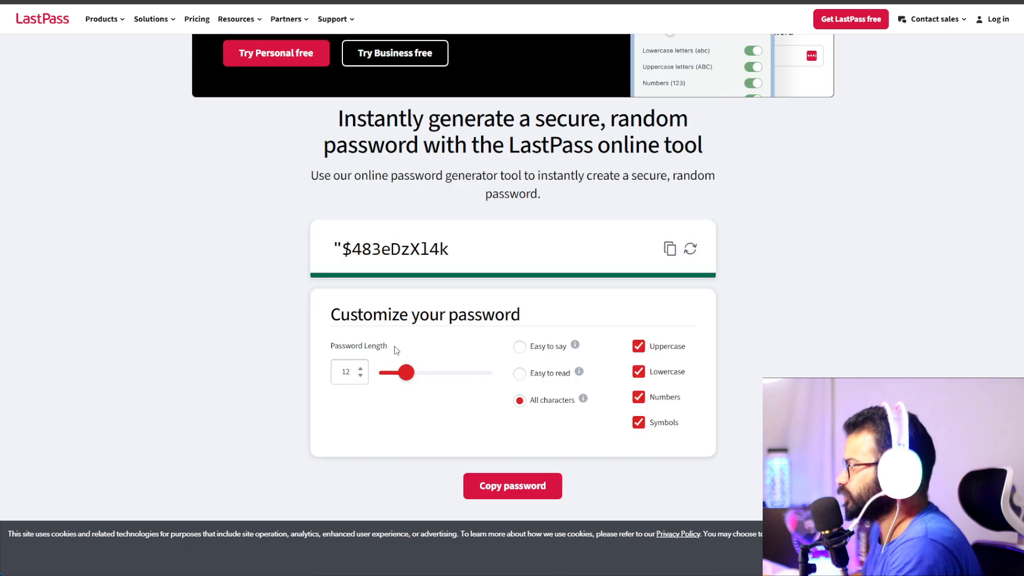
{"action": "scroll", "coordinate": [514, 270], "scroll_direction": "up", "scroll_amount": 10}
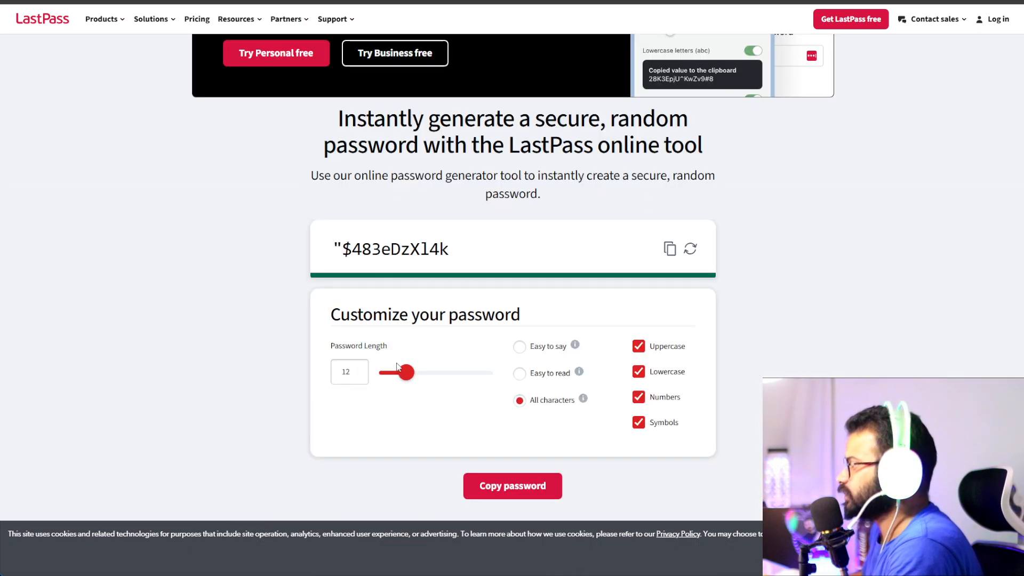
{"action": "mouse_move", "coordinate": [404, 373]}
{"action": "left_mouse_down"}
{"action": "mouse_move", "coordinate": [375, 378]}
{"action": "mouse_move", "coordinate": [420, 374]}
{"action": "mouse_move", "coordinate": [403, 375]}
{"action": "left_mouse_up"}
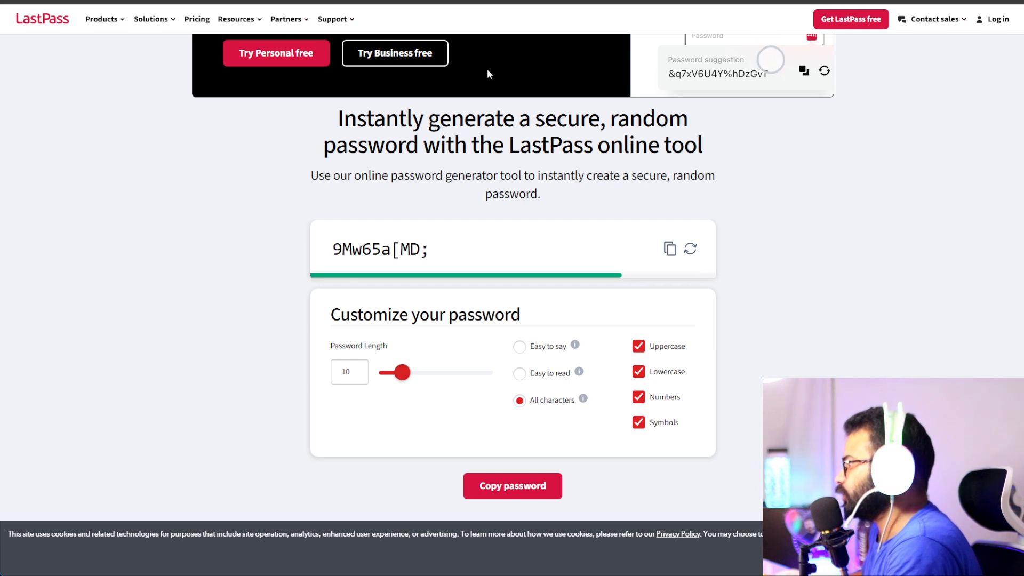
{"action": "triple_click", "coordinate": [351, 124]}
{"action": "left_click", "coordinate": [743, 151]}
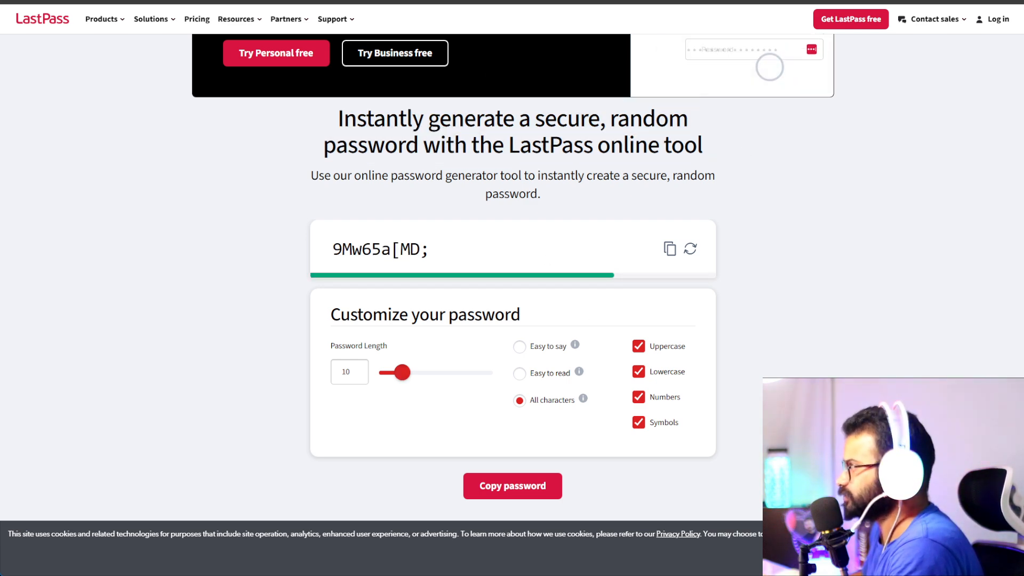
Switch to DeepSeek and send the message "Hi" in the JPG to PDF converter conversation
{"action": "left_click", "coordinate": [131, 2]}
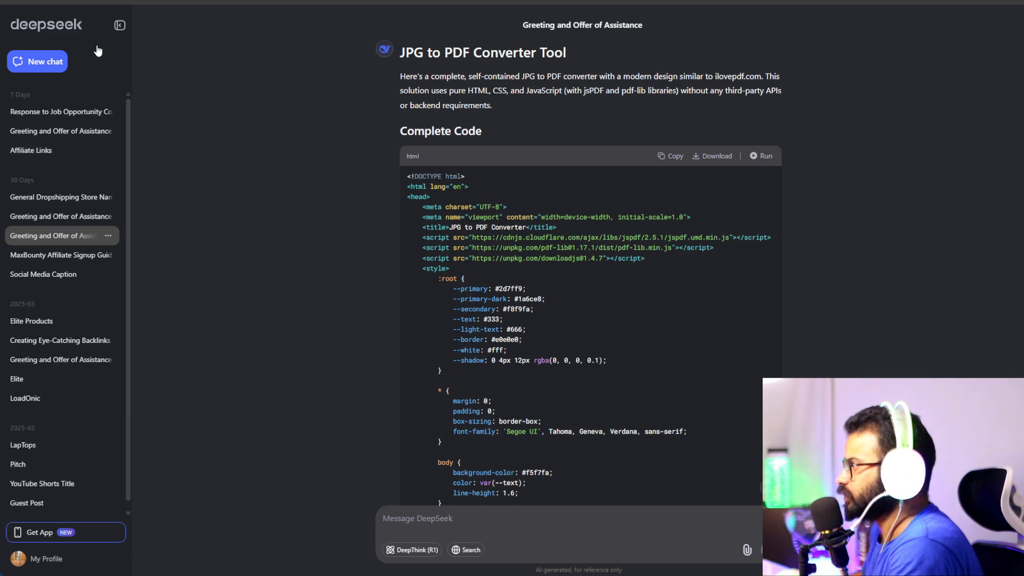
{"action": "type", "text": "Hi"}
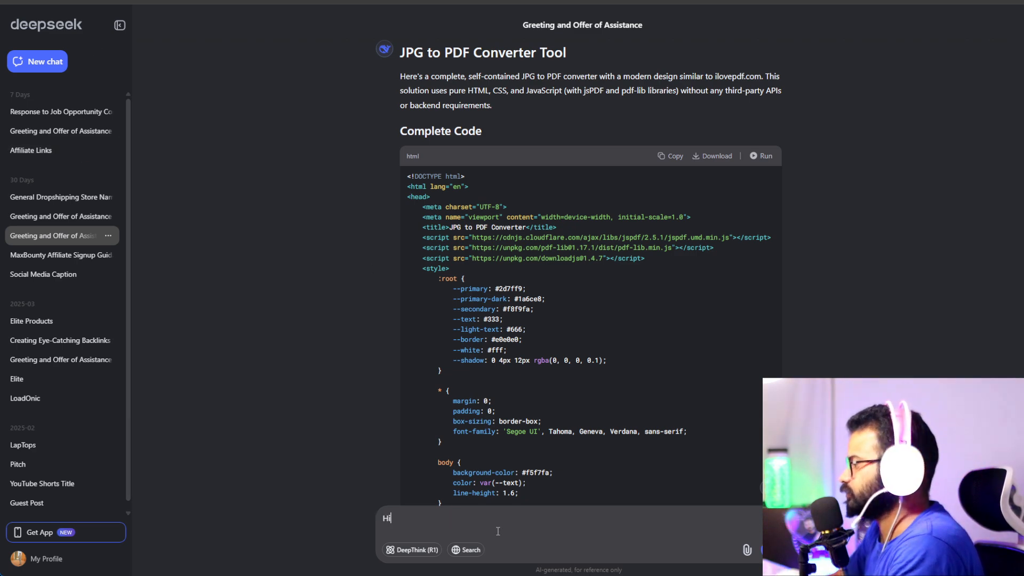
{"action": "key", "text": "Return"}
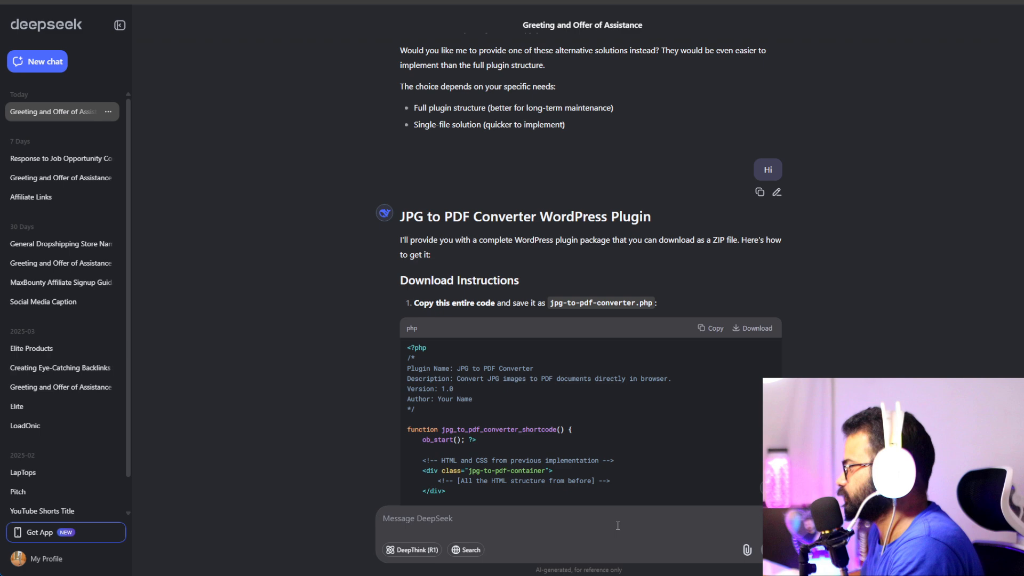
Ask DeepSeek whether it can create a PHP script for the pasted LastPass password generator page URL
{"action": "type", "text": "Please let"}
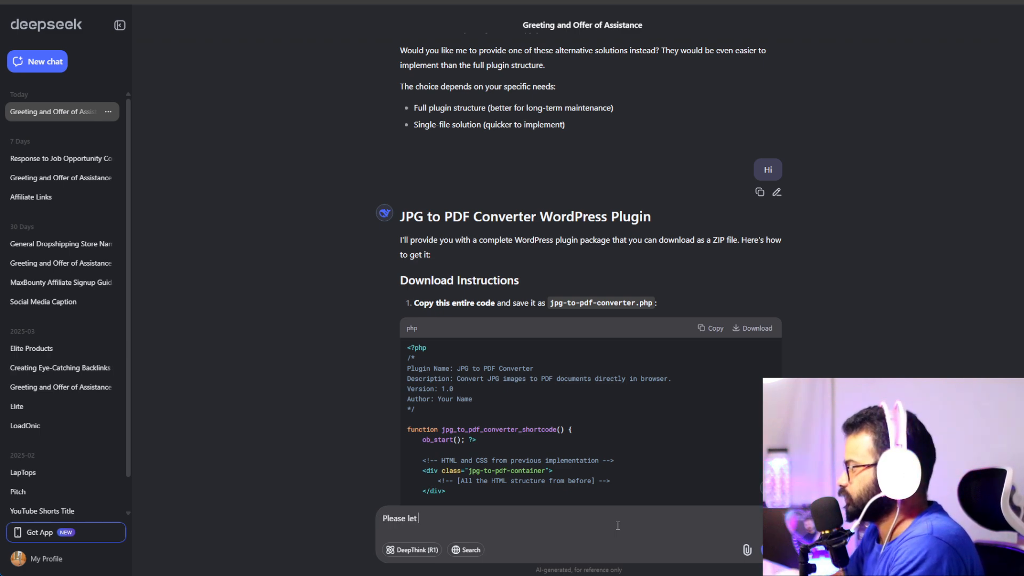
{"action": "type", "text": " mek now if you can c"}
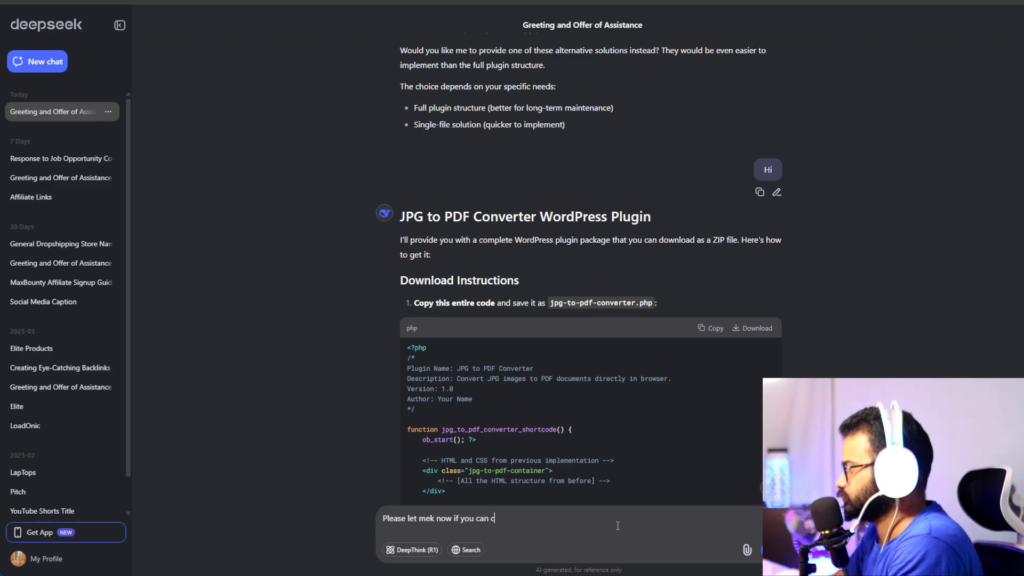
{"action": "type", "text": "reate an php script for this"}
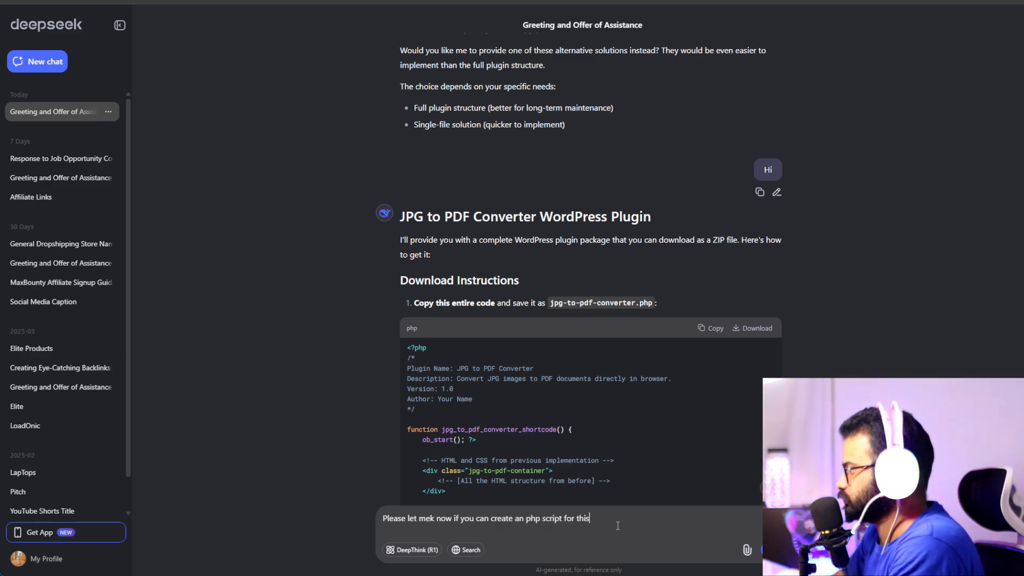
{"action": "type", "text": ":"}
{"action": "key", "text": "shift+Return"}
{"action": "key", "text": "shift+Return"}
{"action": "key", "text": "ctrl+v"}
{"action": "key", "text": "Return"}
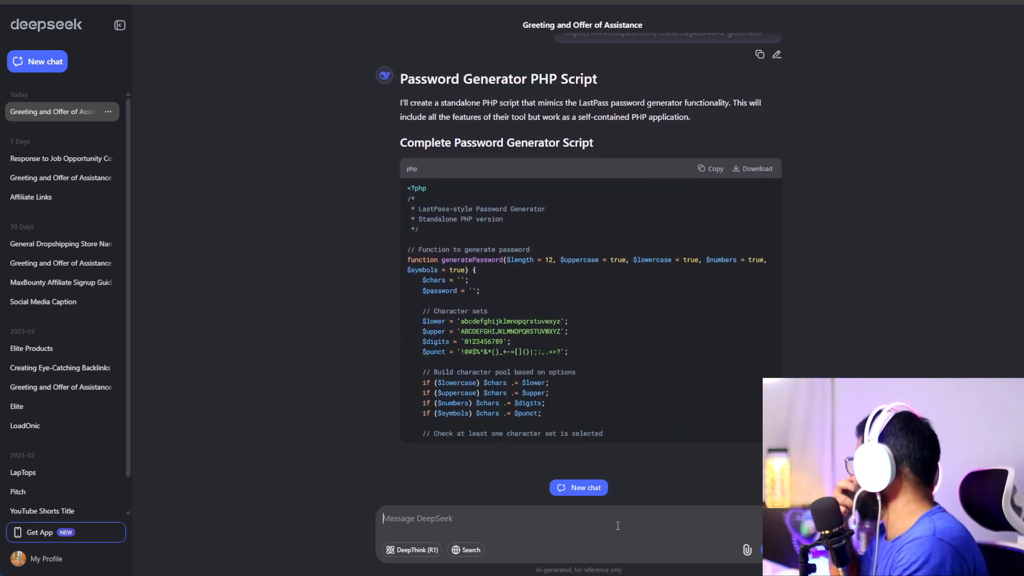
Switch to the LastPass password generator page and review its supporting content, from the generator through the FAQ to the footer
{"action": "key", "text": "ctrl+Tab"}
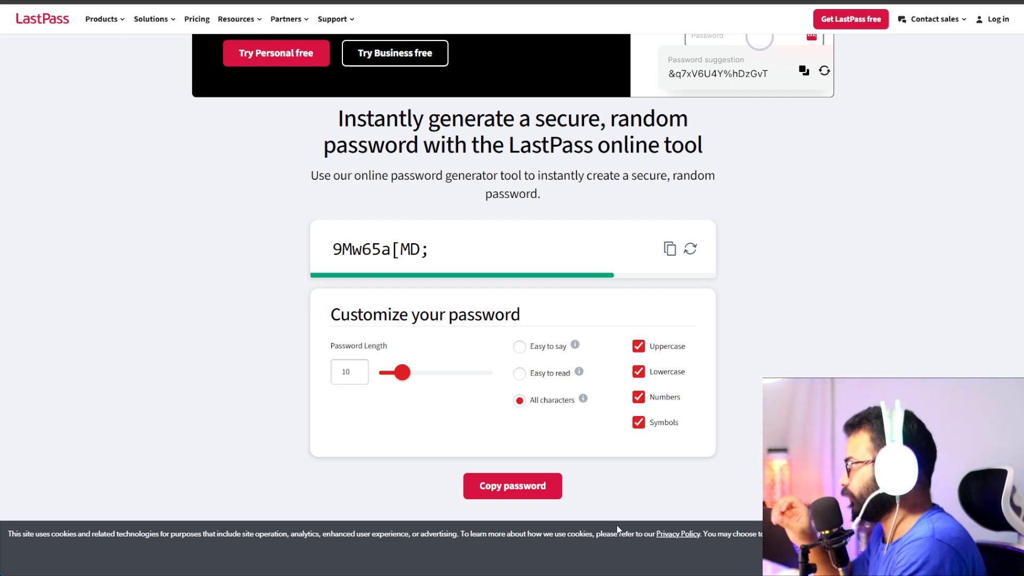
{"action": "scroll", "coordinate": [921, 133], "scroll_direction": "down", "scroll_amount": 10}
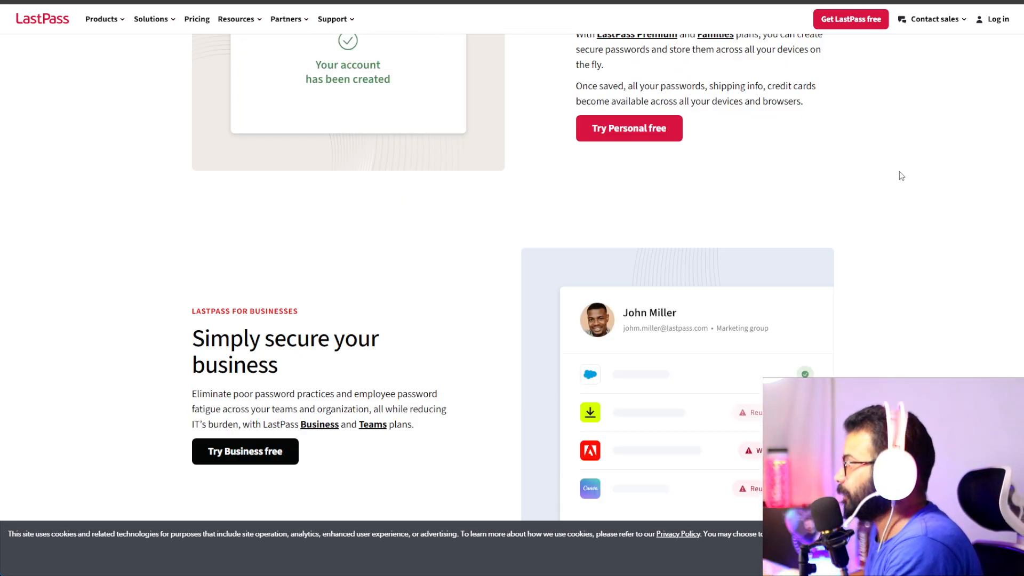
{"action": "scroll", "coordinate": [900, 176], "scroll_direction": "down", "scroll_amount": 15}
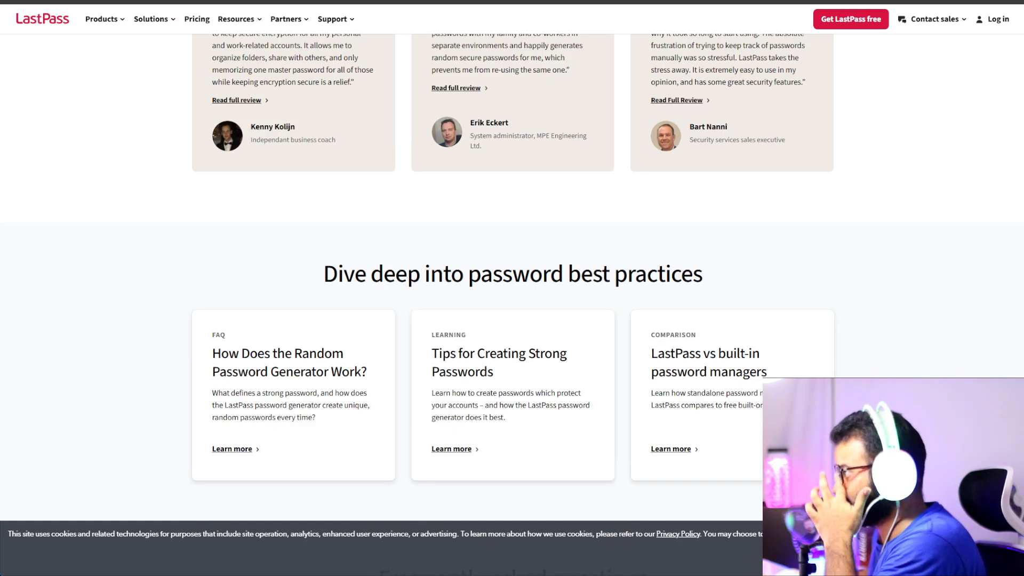
{"action": "scroll", "coordinate": [446, 162], "scroll_direction": "down", "scroll_amount": 15}
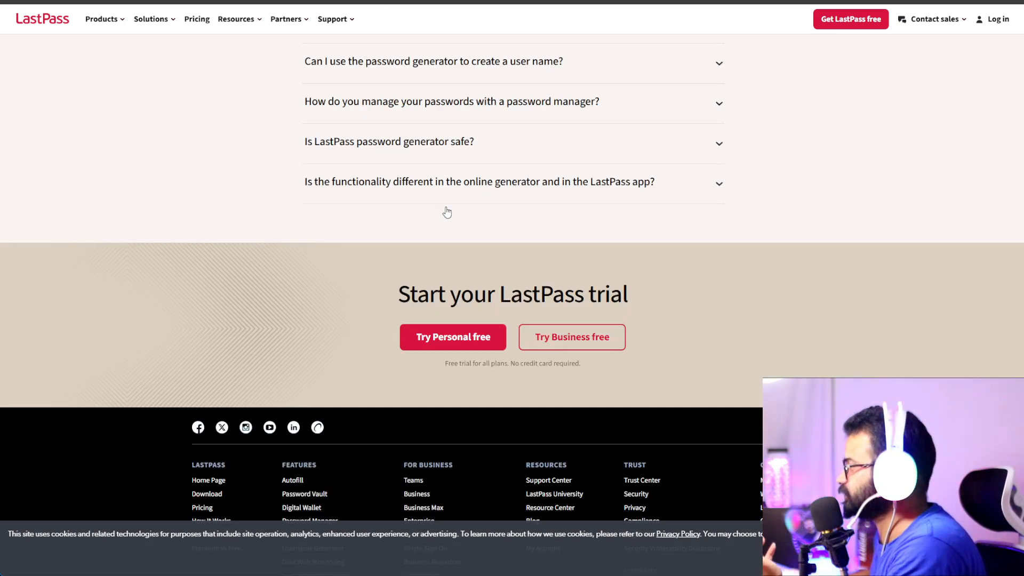
{"action": "scroll", "coordinate": [447, 213], "scroll_direction": "down", "scroll_amount": 2}
{"action": "scroll", "coordinate": [448, 211], "scroll_direction": "up", "scroll_amount": 15}
{"action": "scroll", "coordinate": [447, 210], "scroll_direction": "up", "scroll_amount": 15}
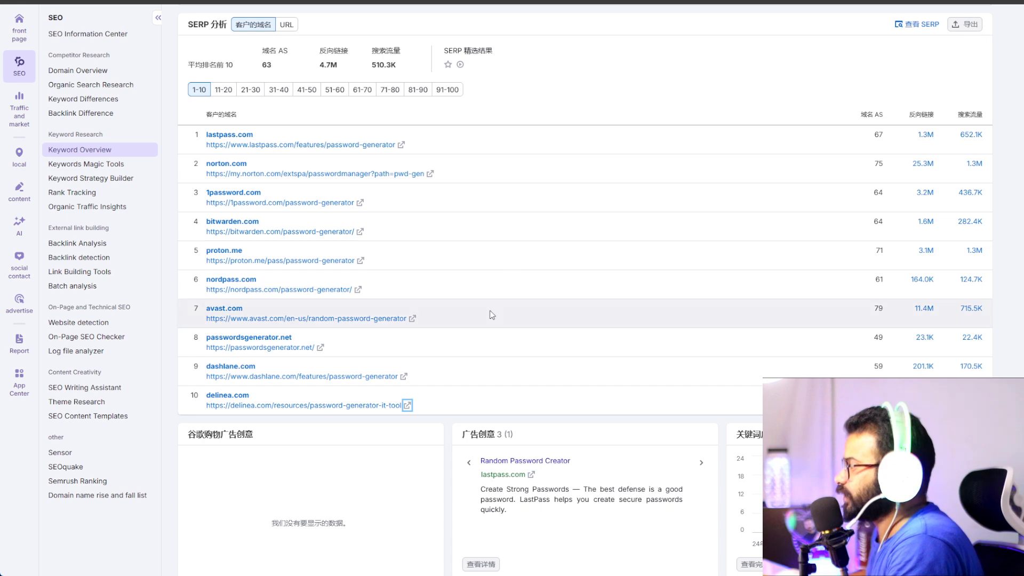
Review the Semrush keyword overview for "Password Generator", focusing on the global search volume and the CPC
{"action": "scroll", "coordinate": [492, 315], "scroll_direction": "up", "scroll_amount": 7}
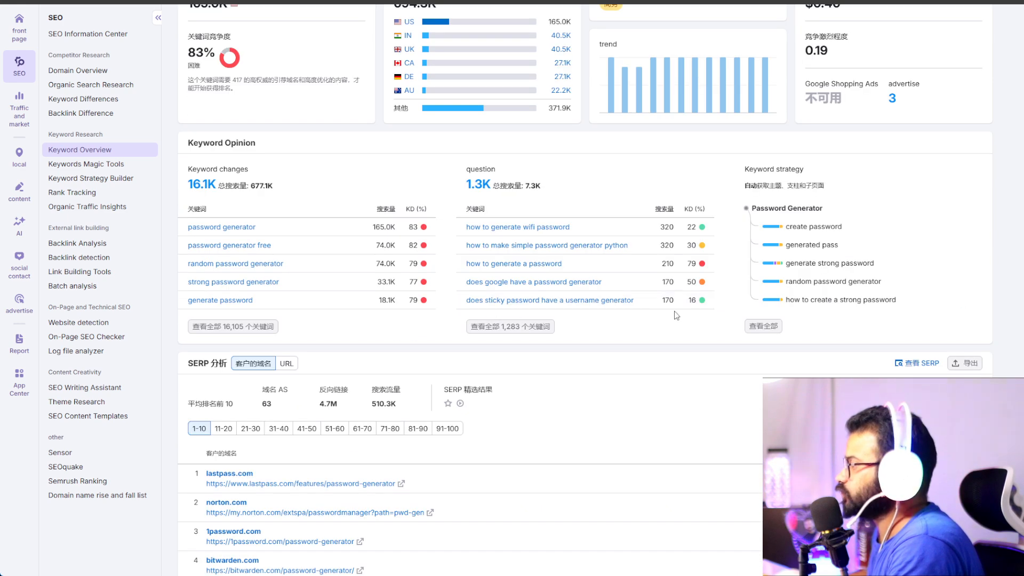
{"action": "scroll", "coordinate": [348, 199], "scroll_direction": "up", "scroll_amount": 4}
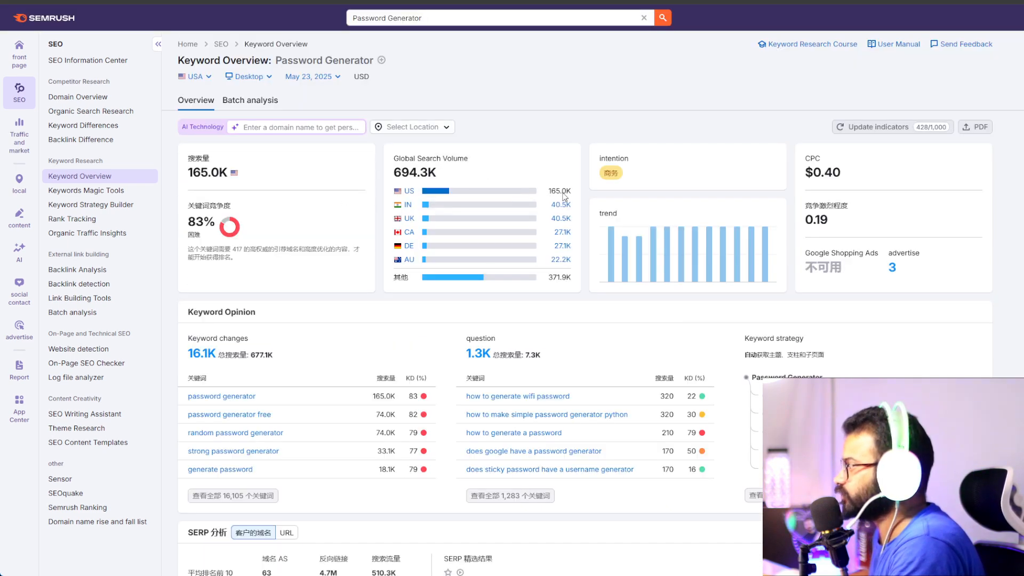
{"action": "left_click_drag", "start_coordinate": [395, 175], "coordinate": [456, 171]}
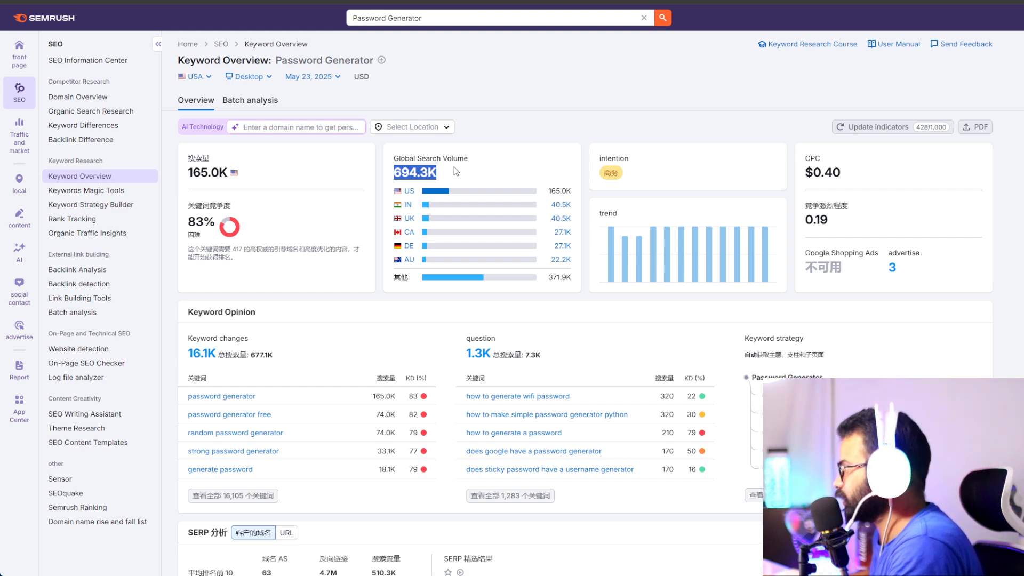
{"action": "left_click_drag", "start_coordinate": [807, 174], "coordinate": [849, 176]}
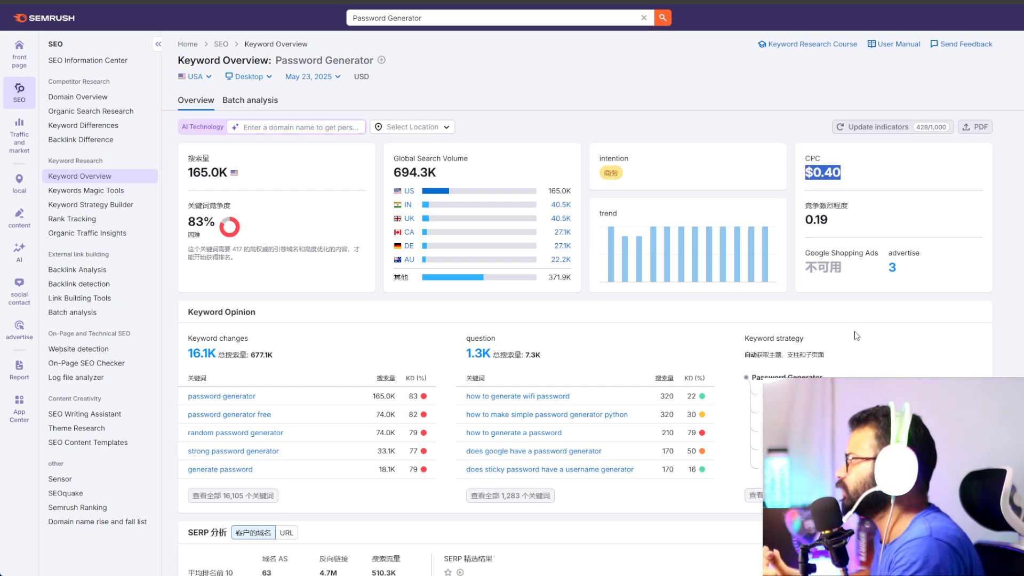
{"action": "scroll", "coordinate": [854, 335], "scroll_direction": "down", "scroll_amount": 10}
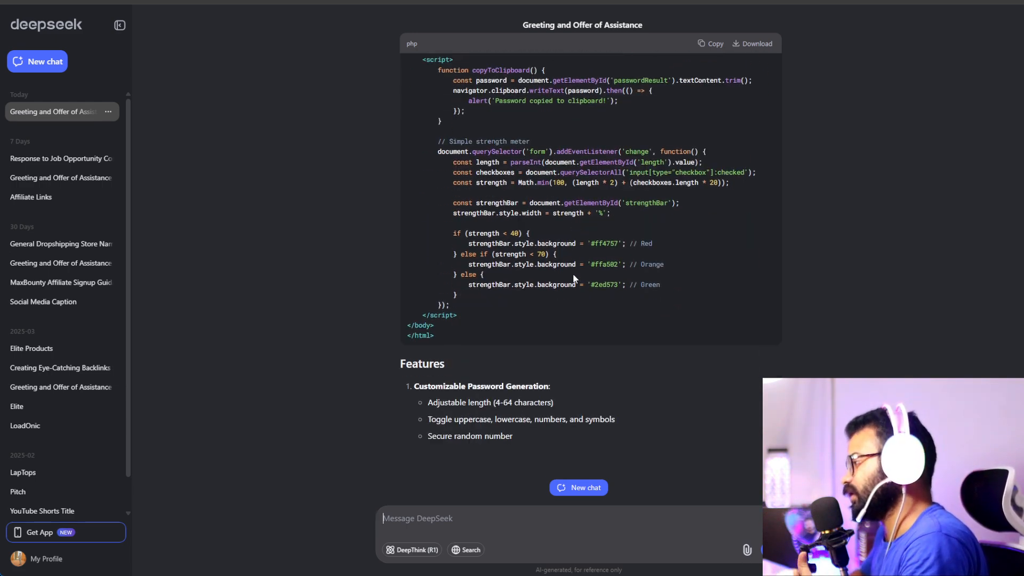
Copy the complete password generator PHP script from the DeepSeek answer
{"action": "scroll", "coordinate": [573, 273], "scroll_direction": "up", "scroll_amount": 5}
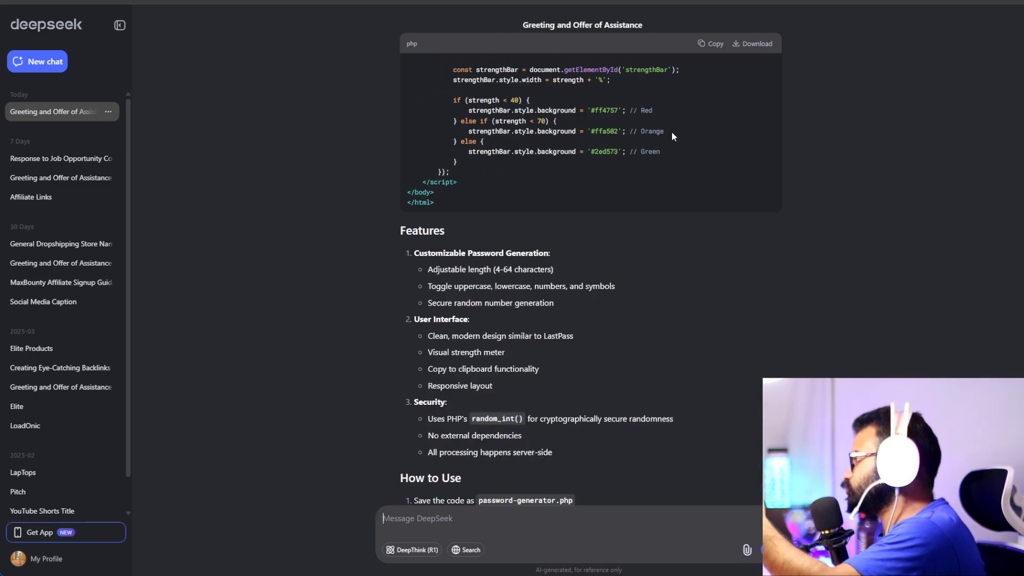
{"action": "left_click", "coordinate": [703, 48]}
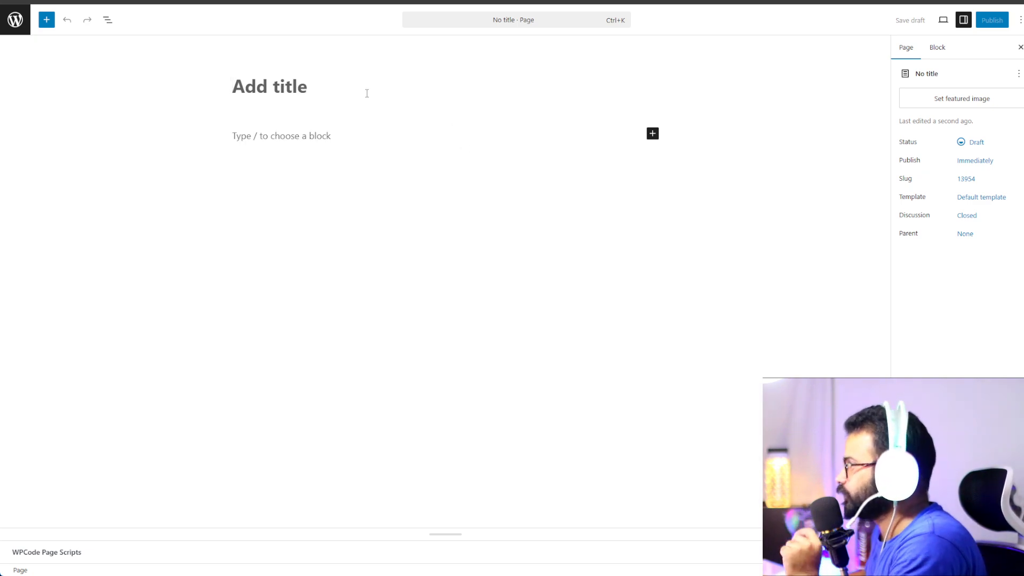
Title the new WordPress page "Password Generator"
{"action": "type", "text": "Passwor"}
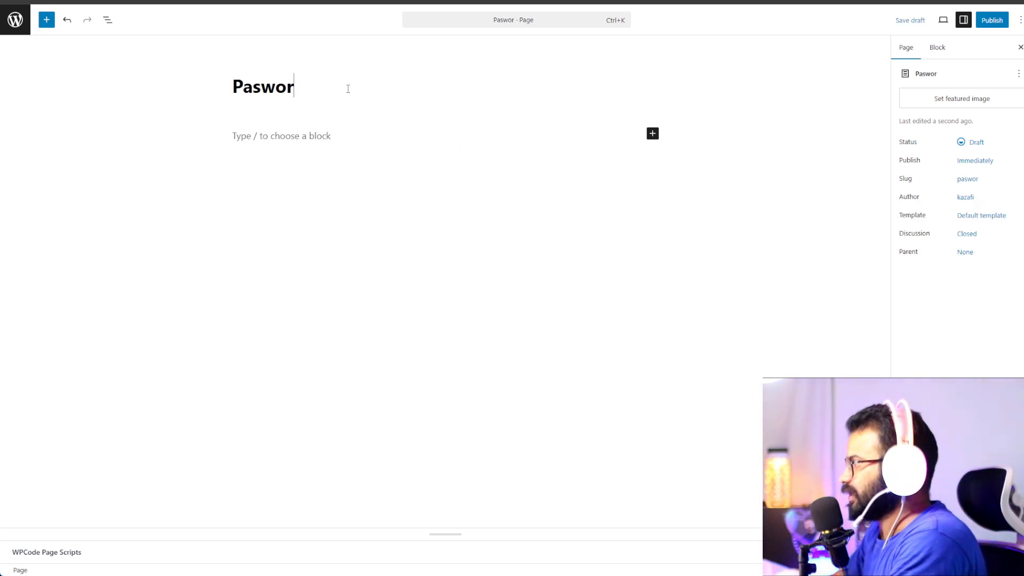
{"action": "type", "text": "d"}
{"action": "key", "text": "ctrl+a"}
{"action": "type", "text": "Password Ge"}
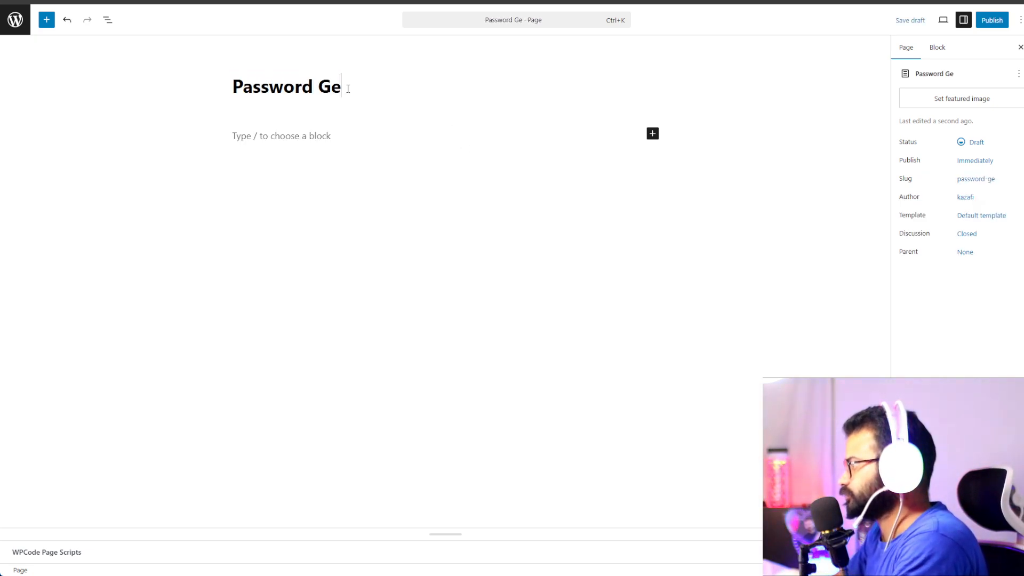
{"action": "type", "text": "nerator"}
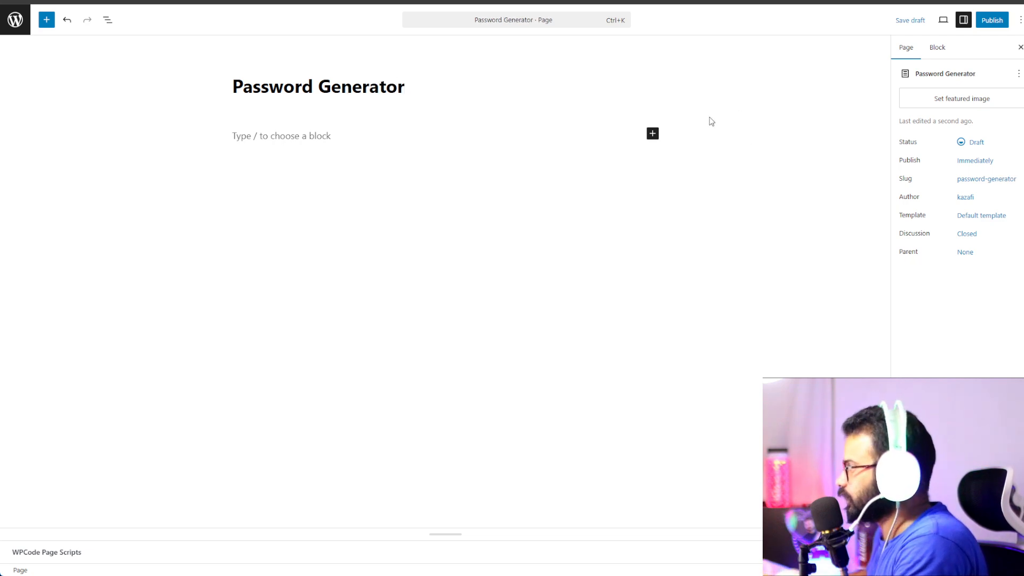
Insert a Custom HTML block containing the copied script and save the page as a draft
{"action": "left_click", "coordinate": [652, 135]}
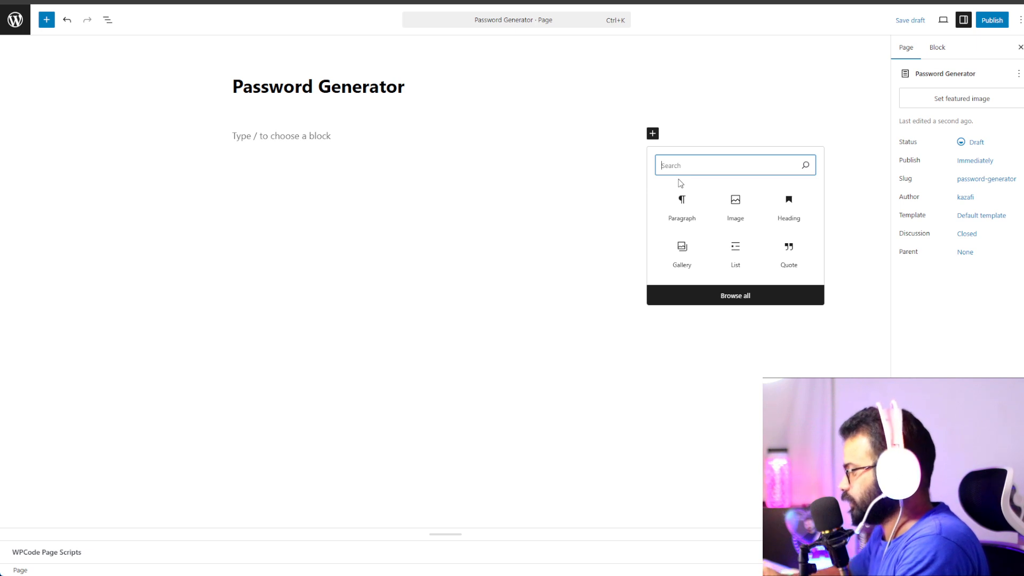
{"action": "type", "text": "ht"}
{"action": "key", "text": "Tab"}
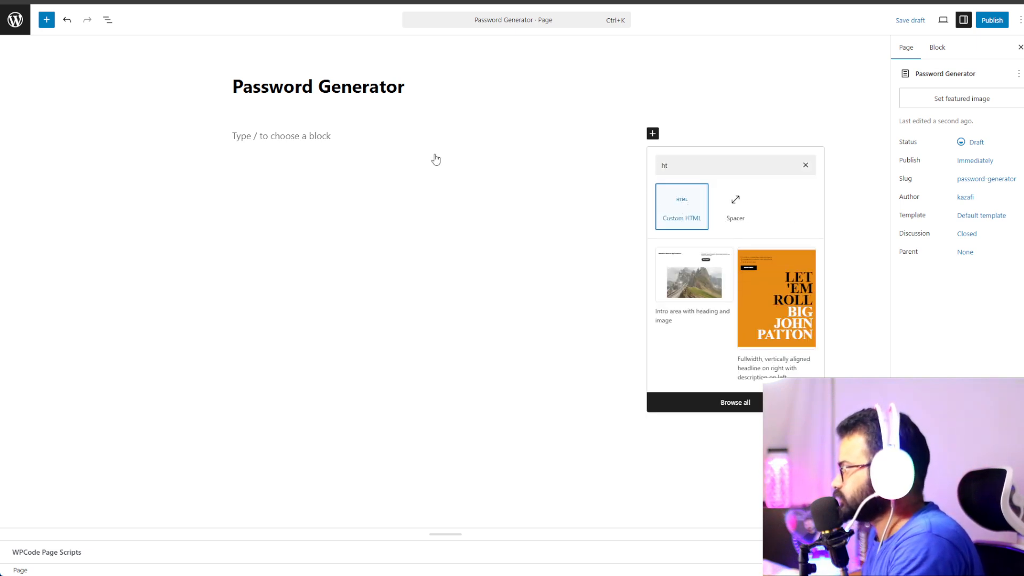
{"action": "key", "text": "Return"}
{"action": "key", "text": "ctrl+v"}
{"action": "left_click", "coordinate": [910, 21]}
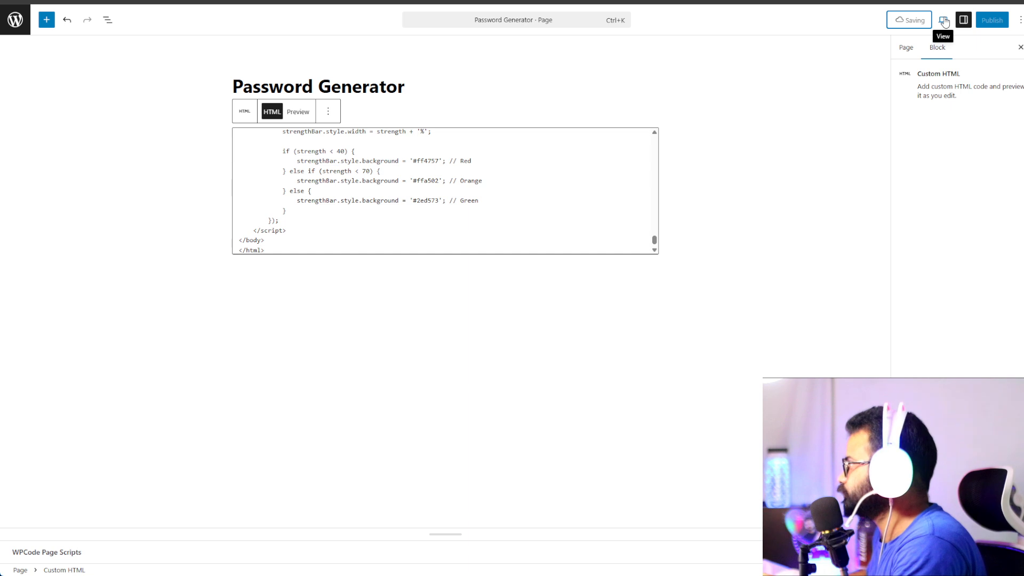
Open the Password Generator page on the site and examine the text above the tool and the generator form
{"action": "left_click", "coordinate": [92, 554]}
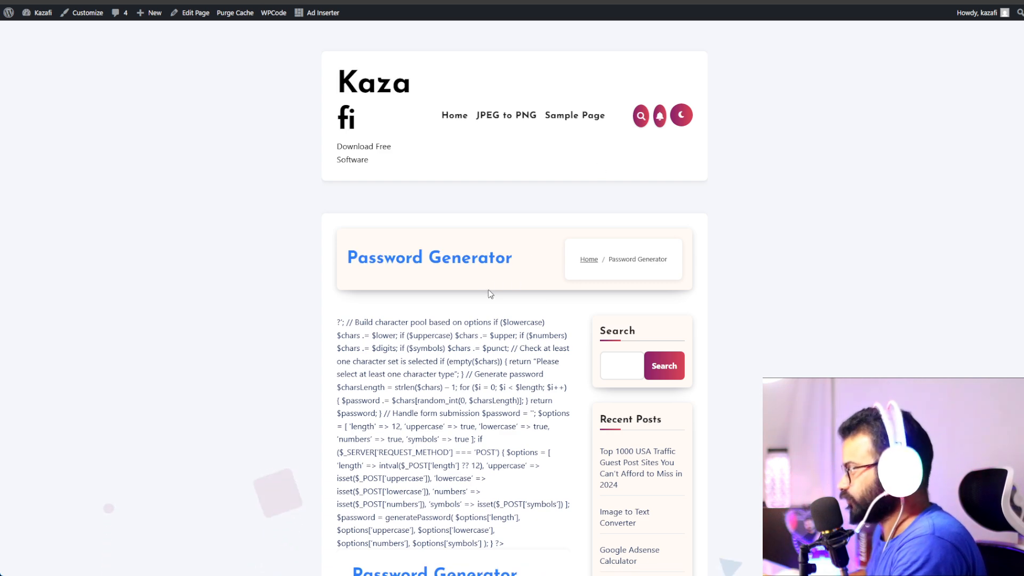
{"action": "scroll", "coordinate": [491, 294], "scroll_direction": "down", "scroll_amount": 5}
{"action": "scroll", "coordinate": [478, 297], "scroll_direction": "up", "scroll_amount": 5}
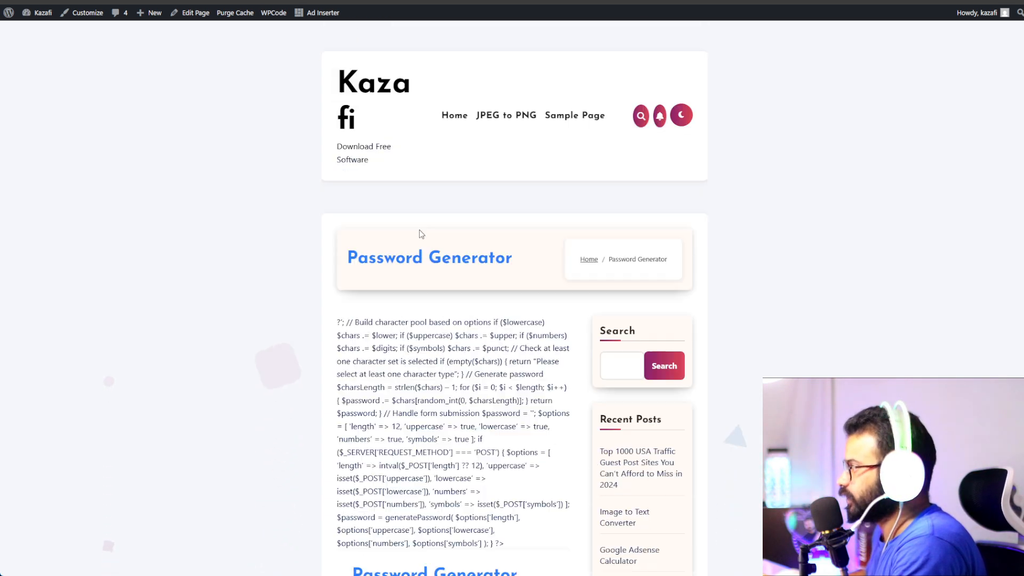
{"action": "left_click_drag", "start_coordinate": [337, 322], "coordinate": [497, 517]}
{"action": "scroll", "coordinate": [494, 483], "scroll_direction": "down", "scroll_amount": 5}
{"action": "left_click", "coordinate": [401, 241]}
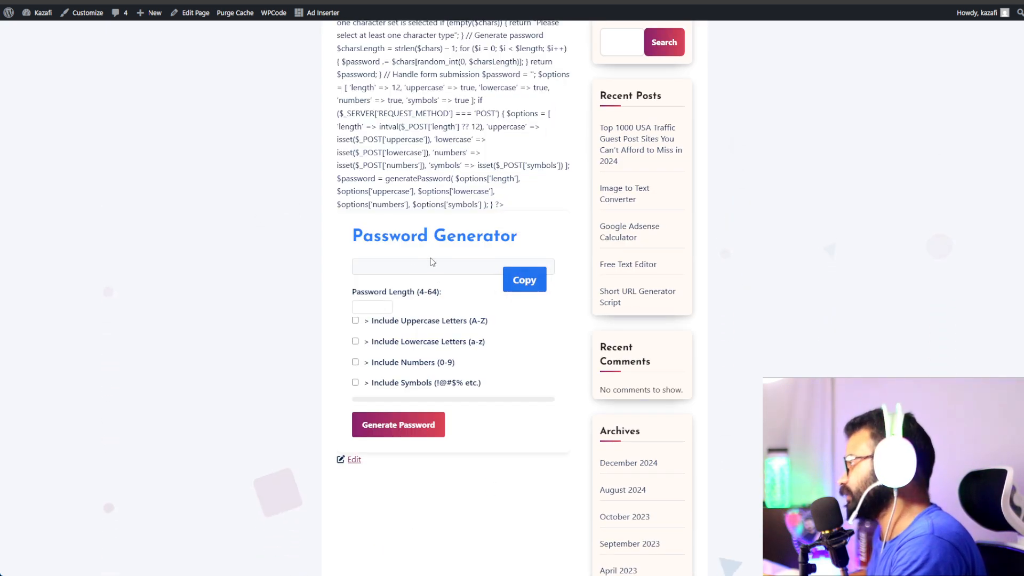
{"action": "triple_click", "coordinate": [405, 235]}
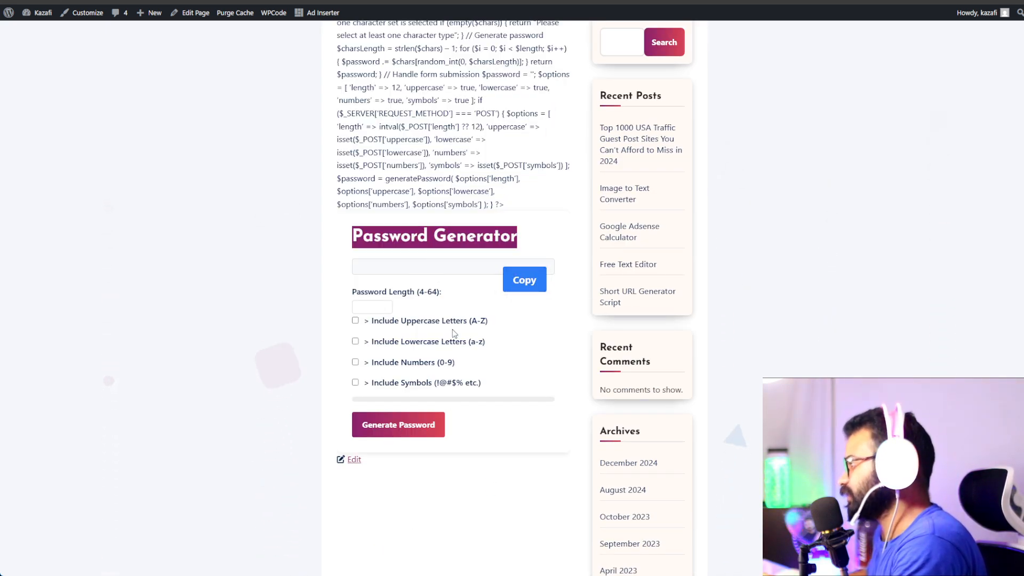
Examine the PHP code text displayed on the page and compare it with the generator form's options below
{"action": "scroll", "coordinate": [454, 334], "scroll_direction": "up", "scroll_amount": 5}
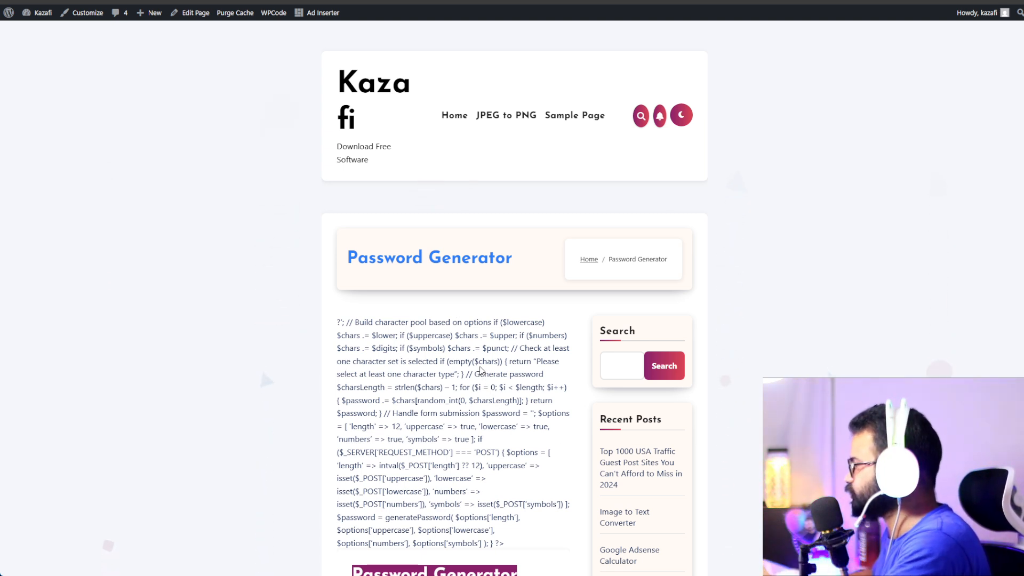
{"action": "scroll", "coordinate": [483, 374], "scroll_direction": "down", "scroll_amount": 5}
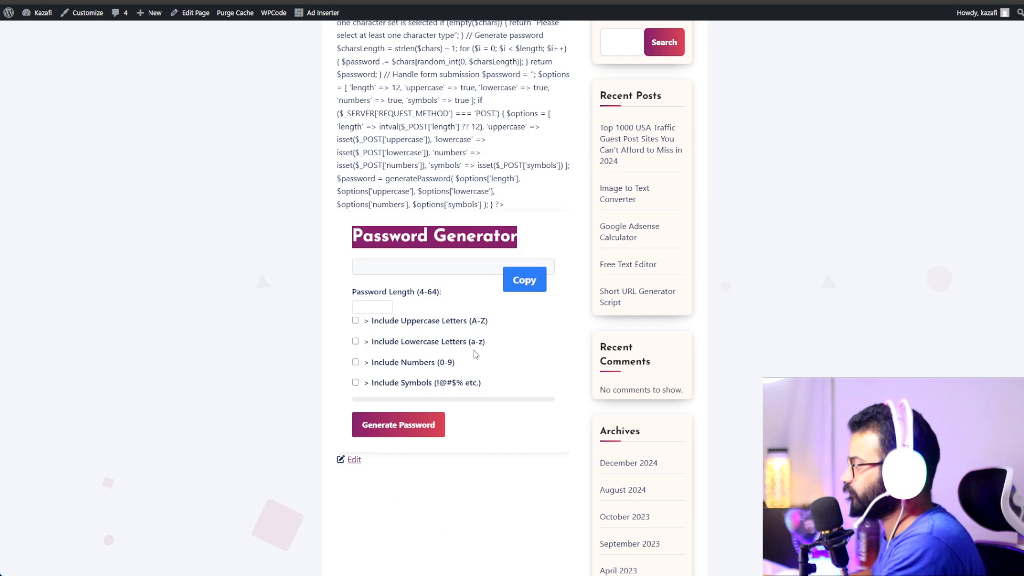
{"action": "left_click", "coordinate": [488, 383]}
{"action": "scroll", "coordinate": [487, 383], "scroll_direction": "up", "scroll_amount": 3}
{"action": "scroll", "coordinate": [487, 383], "scroll_direction": "down", "scroll_amount": 3}
{"action": "left_click", "coordinate": [401, 384]}
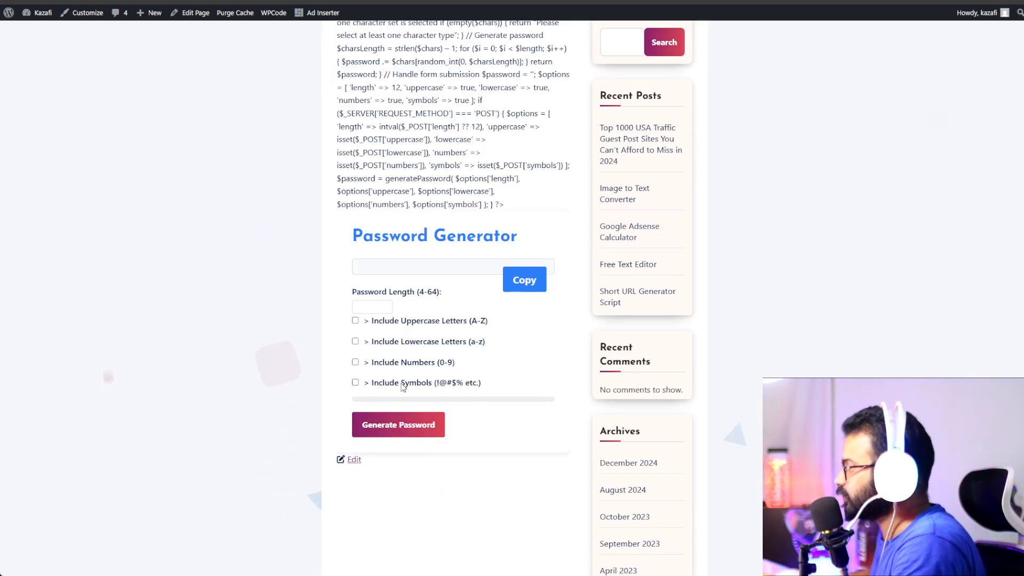
{"action": "scroll", "coordinate": [403, 387], "scroll_direction": "up", "scroll_amount": 3}
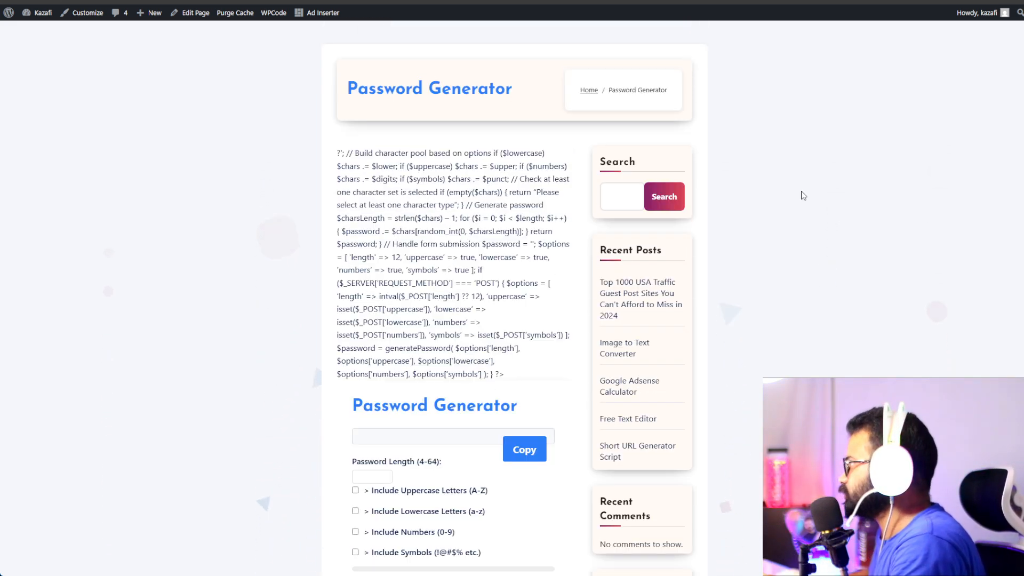
{"action": "scroll", "coordinate": [274, 42], "scroll_direction": "down", "scroll_amount": 1}
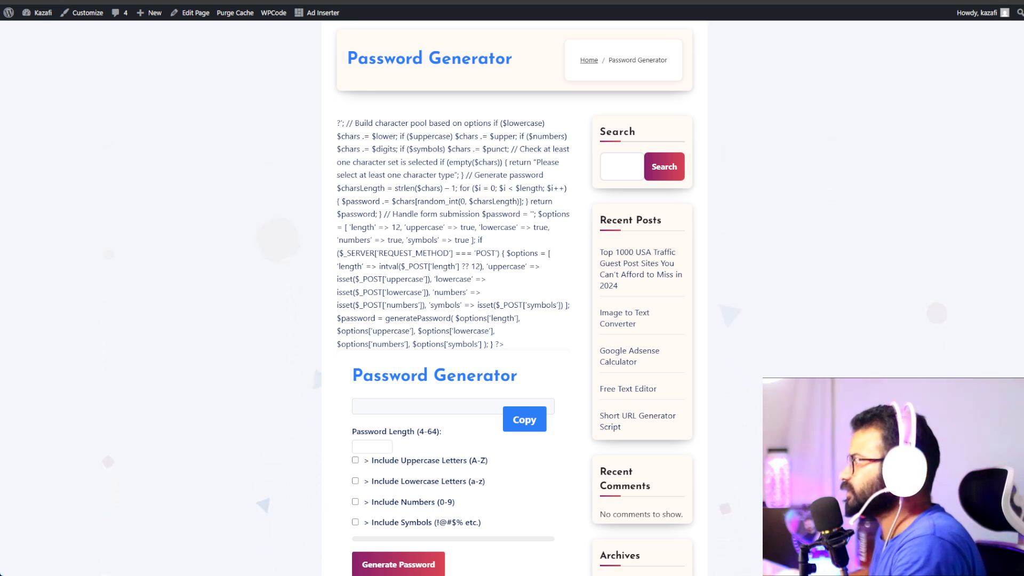
Send DeepSeek a screenshot of the page together with the PHP code text copied from above the generator form
{"action": "key", "text": "ctrl+Tab"}
{"action": "key", "text": "ctrl+v"}
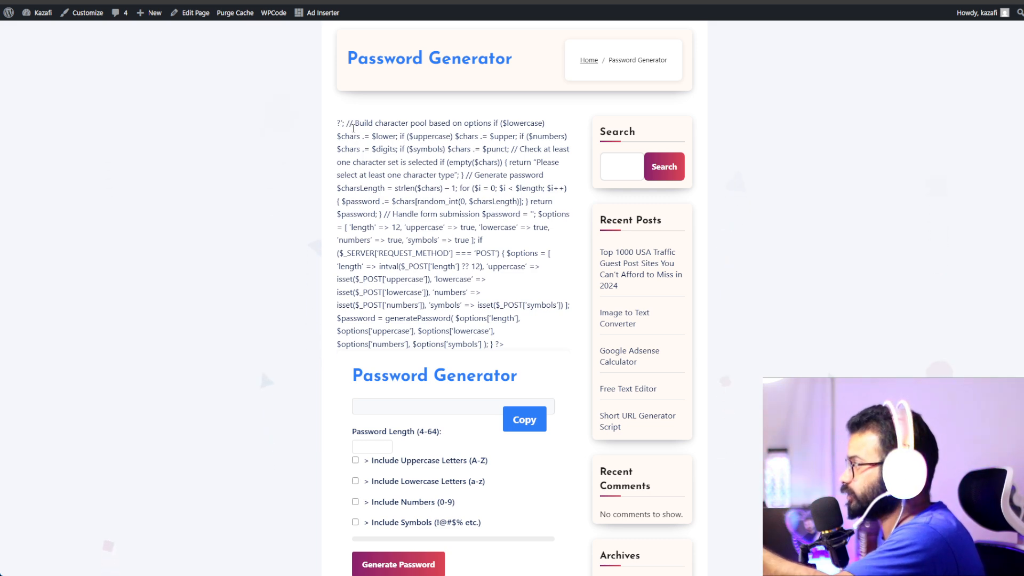
{"action": "left_click_drag", "start_coordinate": [347, 126], "coordinate": [463, 253]}
{"action": "triple_click", "coordinate": [462, 253]}
{"action": "left_click_drag", "start_coordinate": [514, 342], "coordinate": [337, 122]}
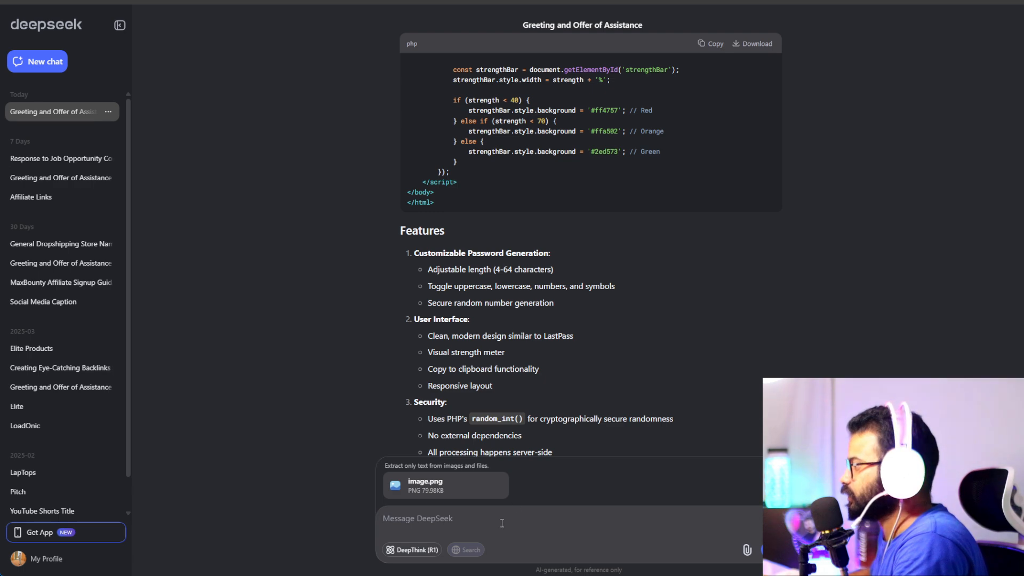
{"action": "key", "text": "ctrl+v"}
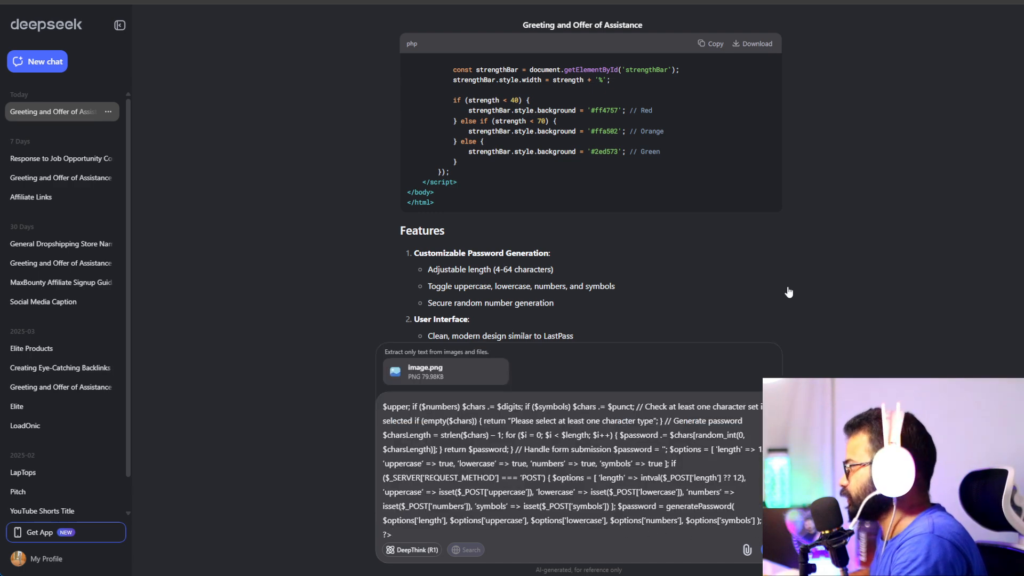
{"action": "key", "text": "Return"}
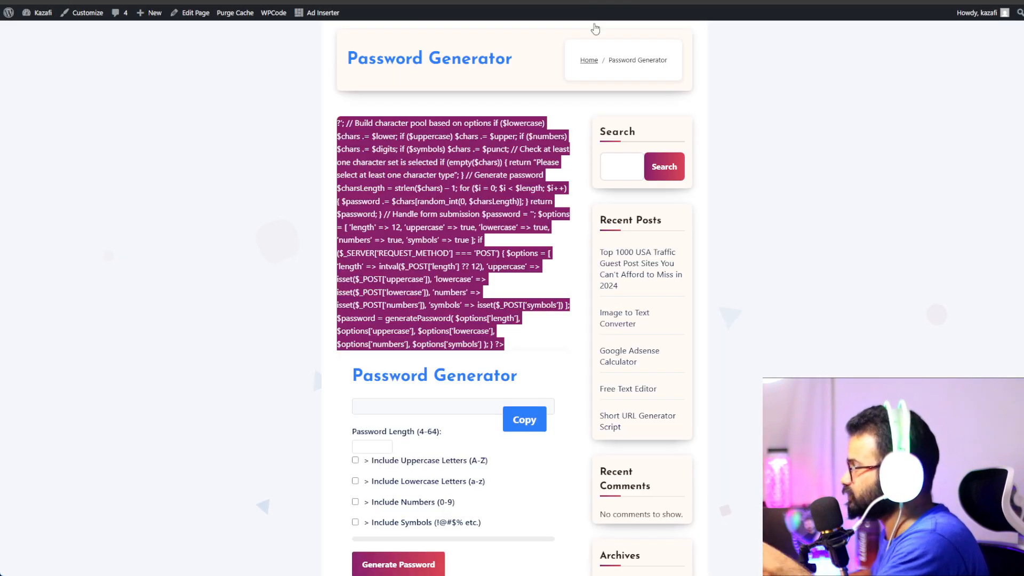
Test the generator form on the site by generating a password with the length set to 10
{"action": "scroll", "coordinate": [393, 322], "scroll_direction": "down", "scroll_amount": 3}
{"action": "scroll", "coordinate": [393, 322], "scroll_direction": "down", "scroll_amount": 3}
{"action": "scroll", "coordinate": [400, 281], "scroll_direction": "up", "scroll_amount": 3}
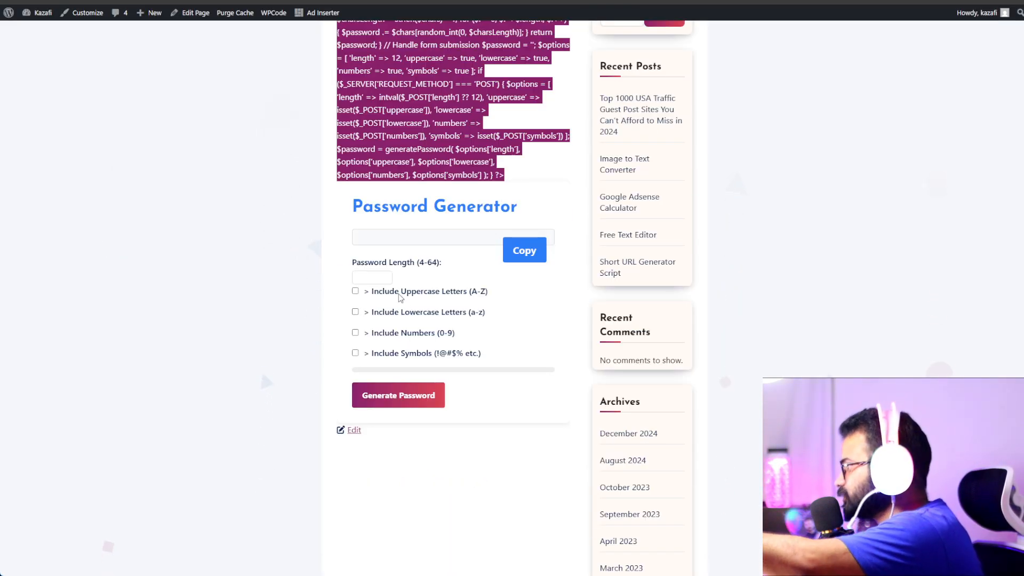
{"action": "left_click", "coordinate": [369, 278]}
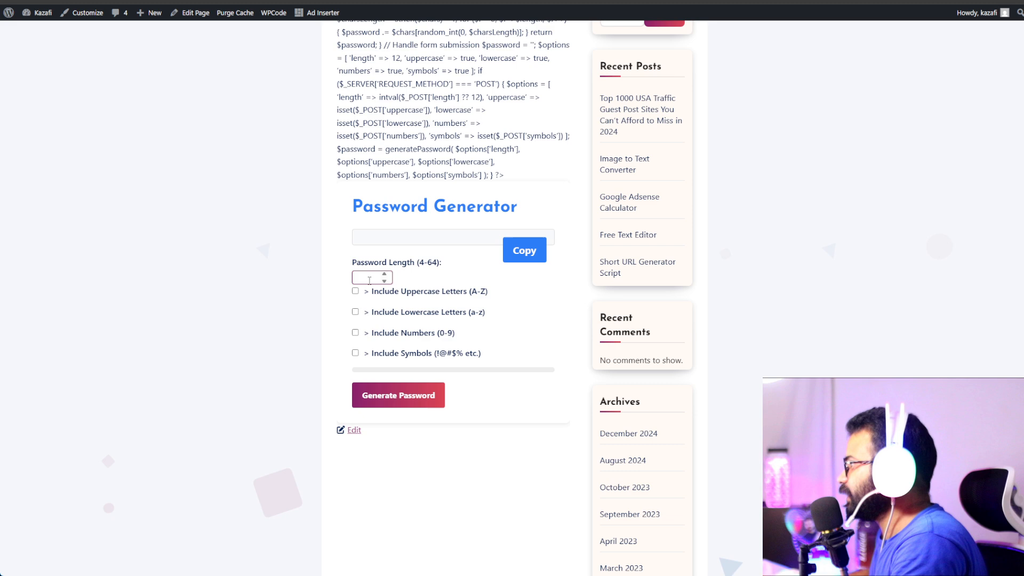
{"action": "type", "text": "5"}
{"action": "left_click", "coordinate": [386, 270]}
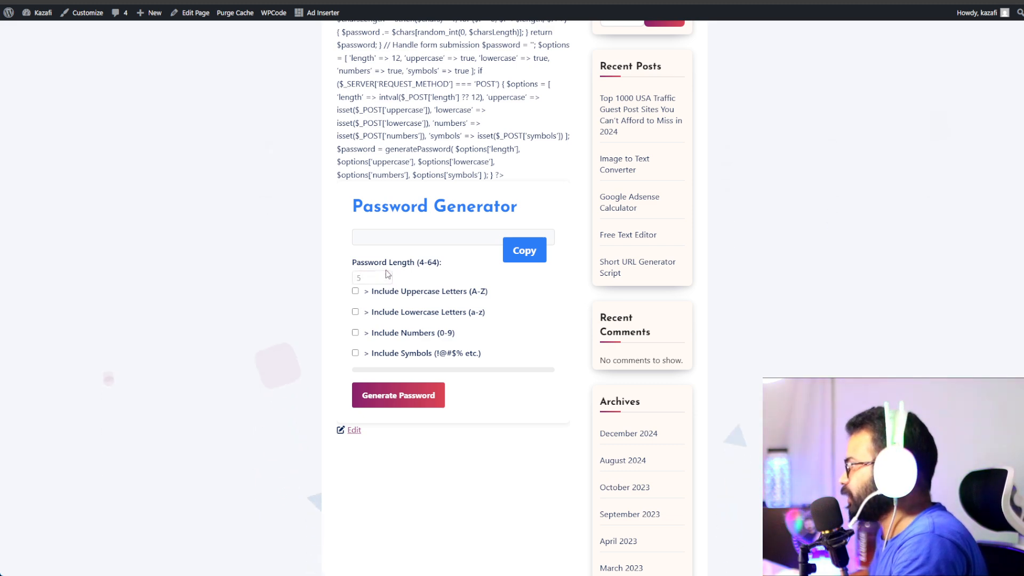
{"action": "left_click", "coordinate": [385, 275]}
{"action": "type", "text": "10"}
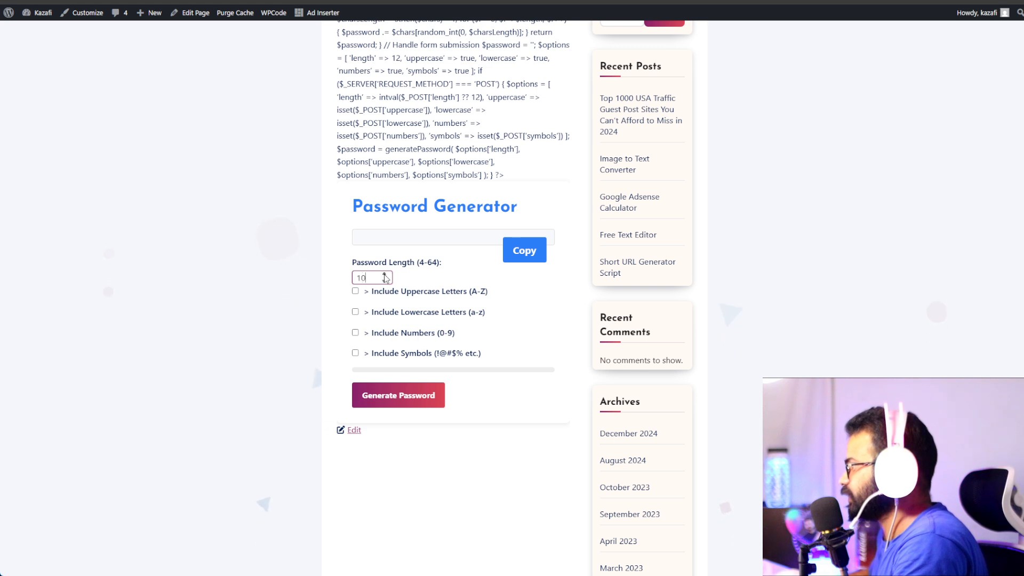
{"action": "left_click", "coordinate": [403, 394]}
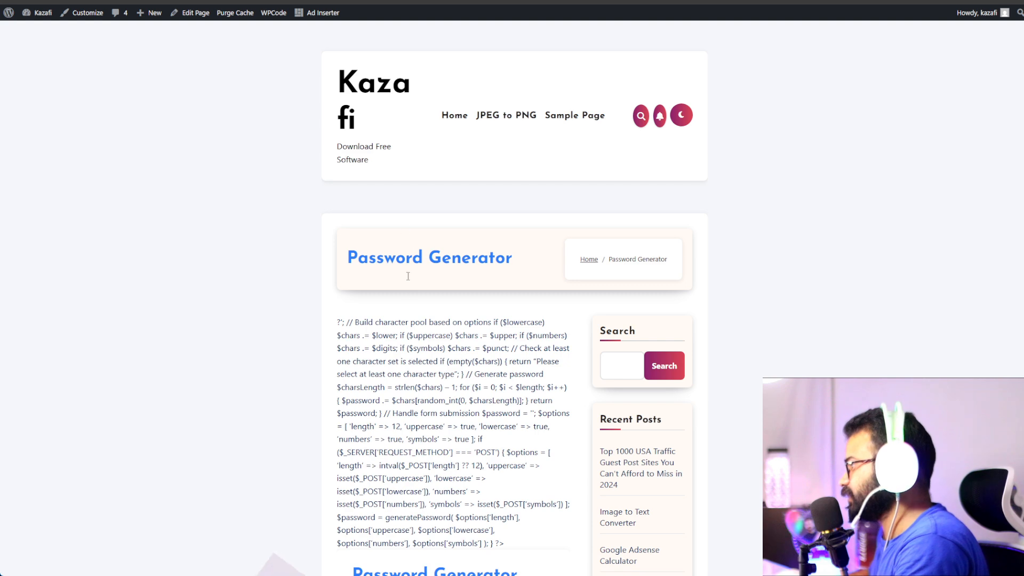
Retest the generator form without a length and with a length of 5, checking the page after submitting
{"action": "scroll", "coordinate": [448, 448], "scroll_direction": "down", "scroll_amount": 10}
{"action": "scroll", "coordinate": [450, 448], "scroll_direction": "up", "scroll_amount": 5}
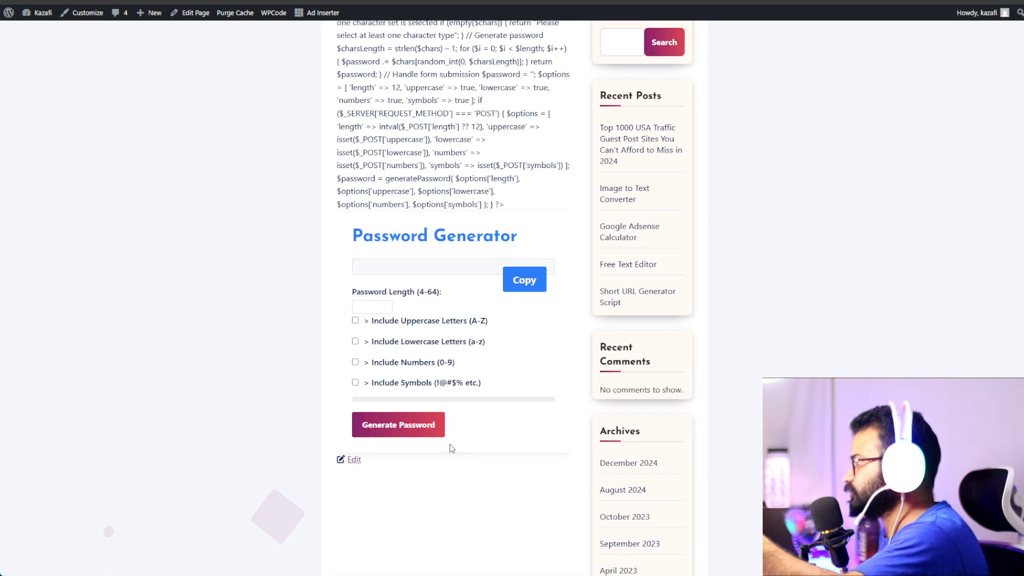
{"action": "left_click", "coordinate": [396, 425]}
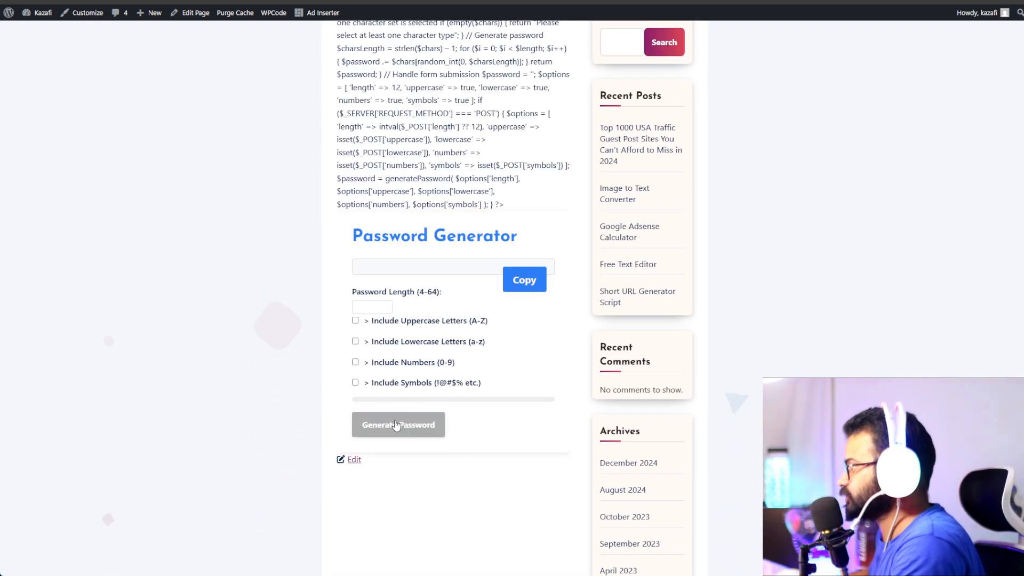
{"action": "left_click", "coordinate": [384, 305]}
{"action": "left_click", "coordinate": [384, 305]}
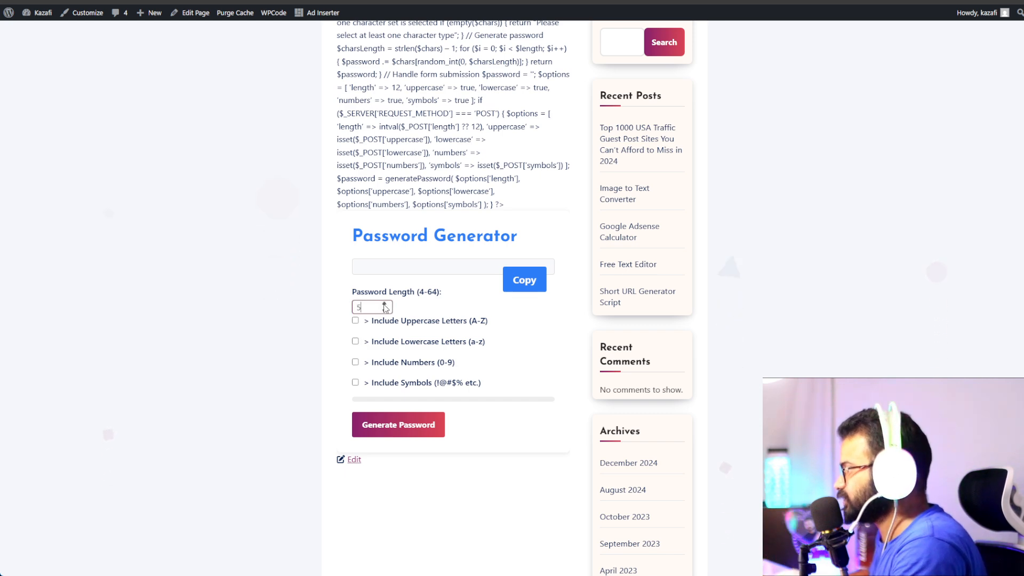
{"action": "left_click", "coordinate": [403, 424]}
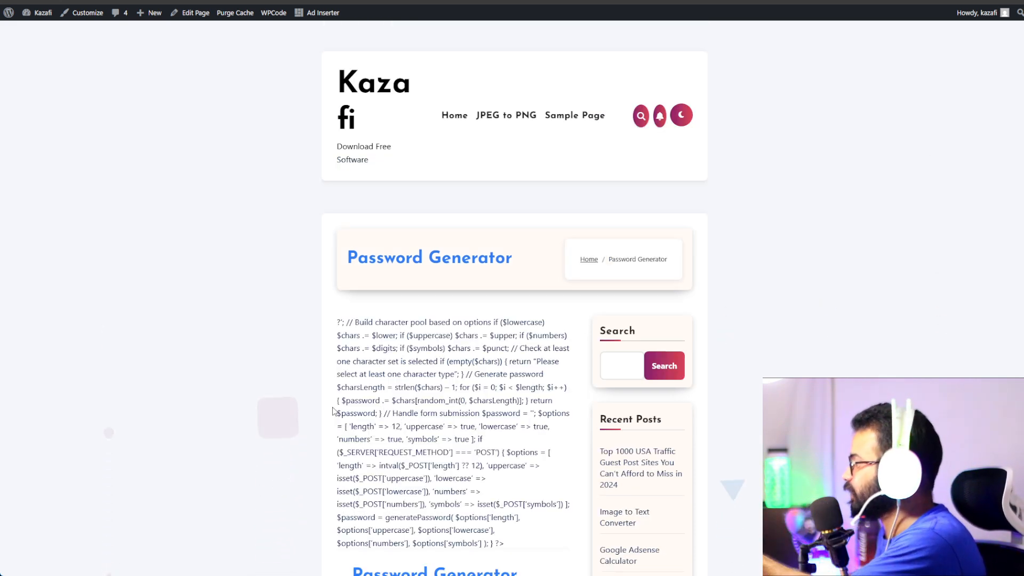
{"action": "scroll", "coordinate": [332, 410], "scroll_direction": "down", "scroll_amount": 9}
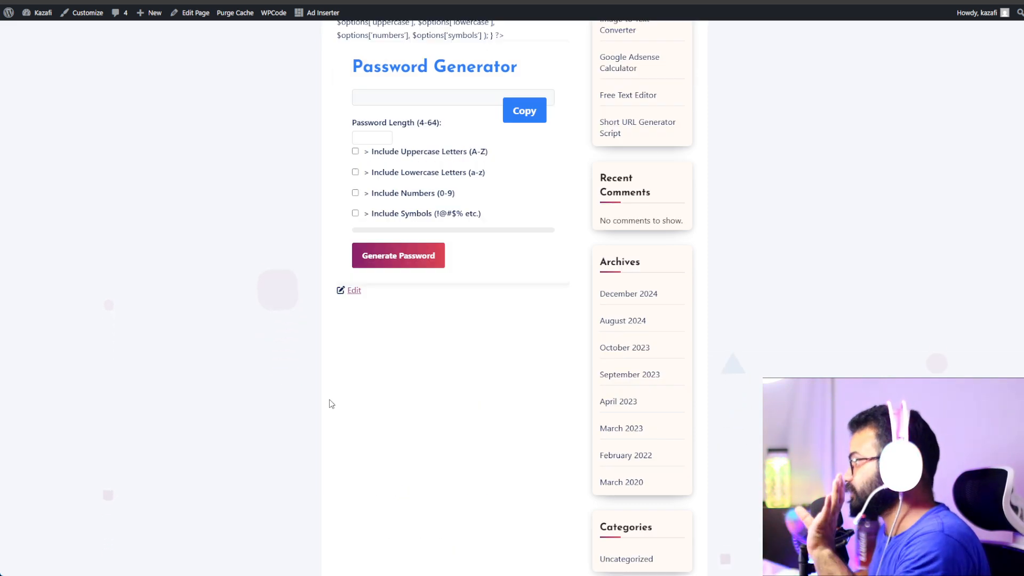
{"action": "scroll", "coordinate": [326, 392], "scroll_direction": "up", "scroll_amount": 3}
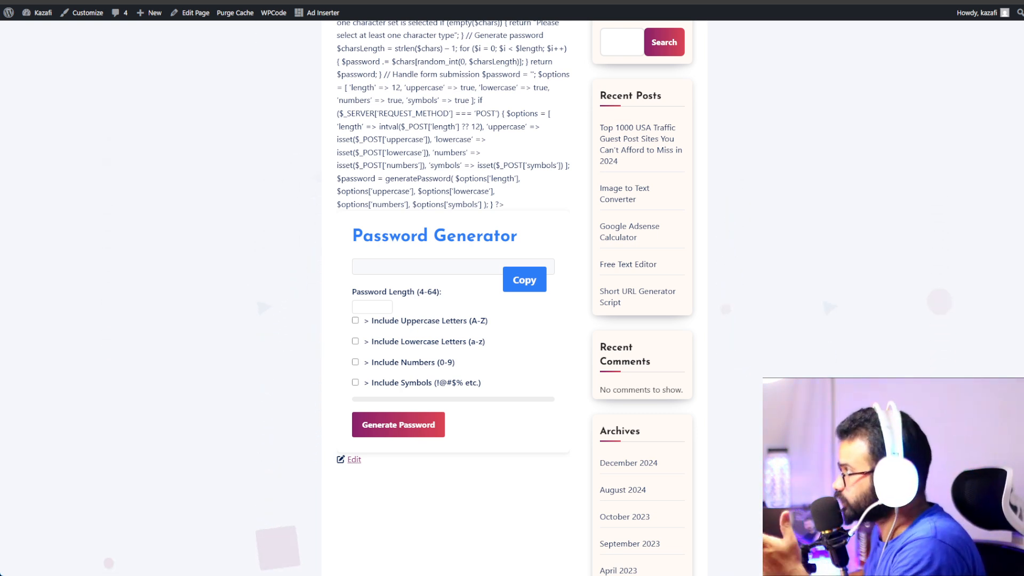
{"action": "scroll", "coordinate": [482, 259], "scroll_direction": "up", "scroll_amount": 3}
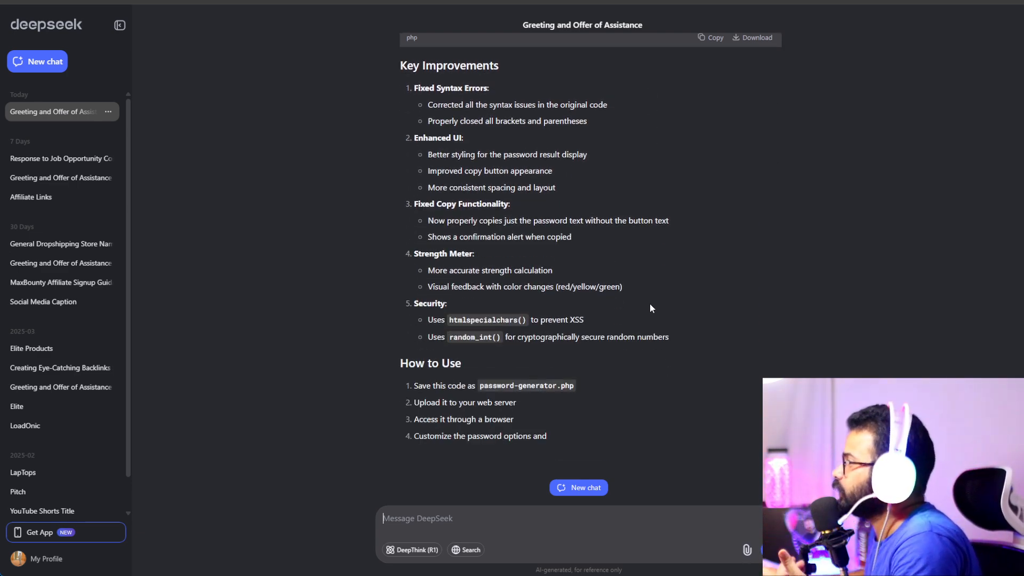
Copy the corrected password generator script from DeepSeek's new answer
{"action": "scroll", "coordinate": [650, 309], "scroll_direction": "up", "scroll_amount": 3}
{"action": "left_click", "coordinate": [714, 44]}
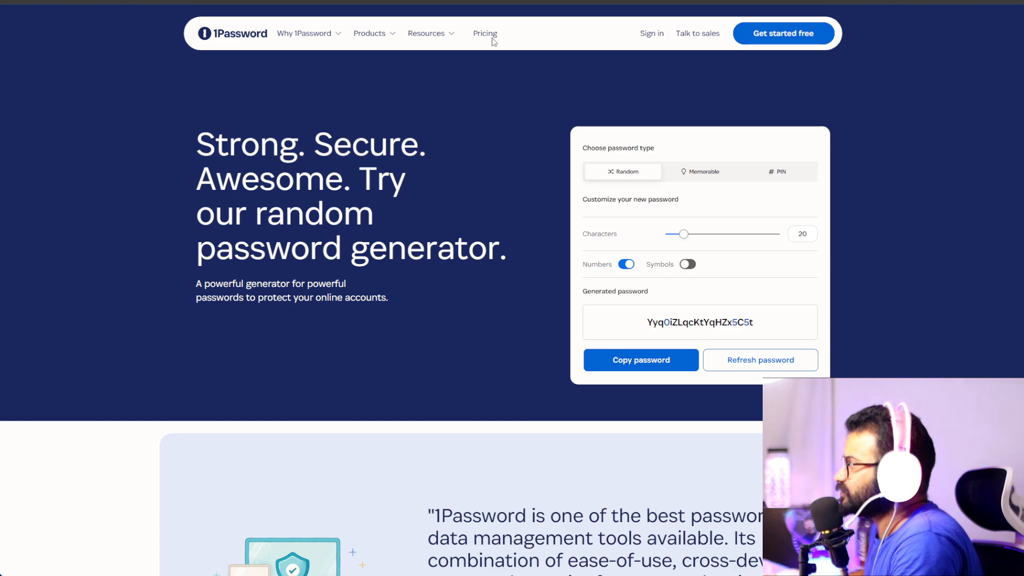
Look over the 1Password and Bitwarden password generator pages as reference designs
{"action": "mouse_move", "coordinate": [326, 36]}
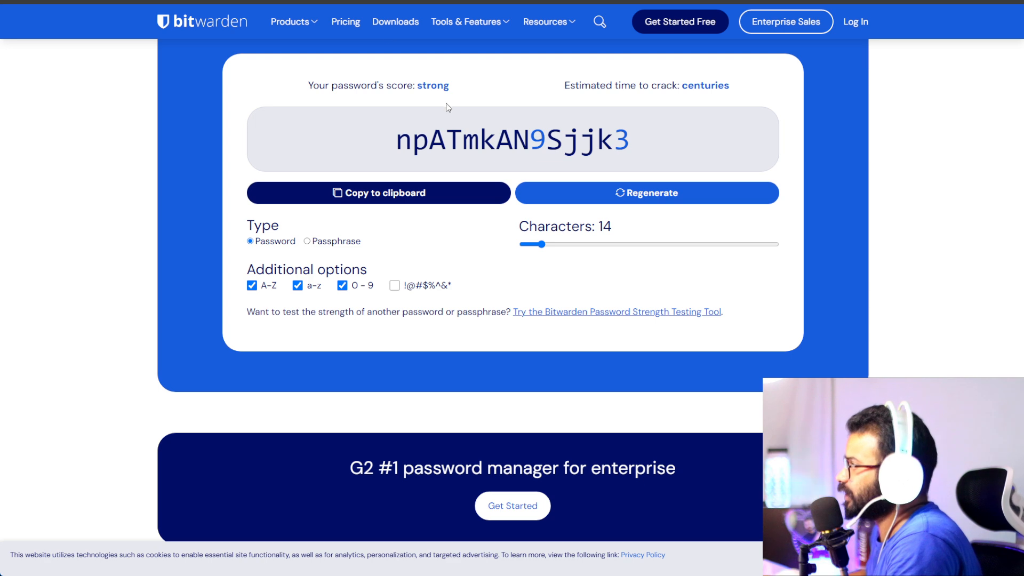
{"action": "scroll", "coordinate": [373, 160], "scroll_direction": "up", "scroll_amount": 5}
{"action": "scroll", "coordinate": [339, 197], "scroll_direction": "up", "scroll_amount": 3}
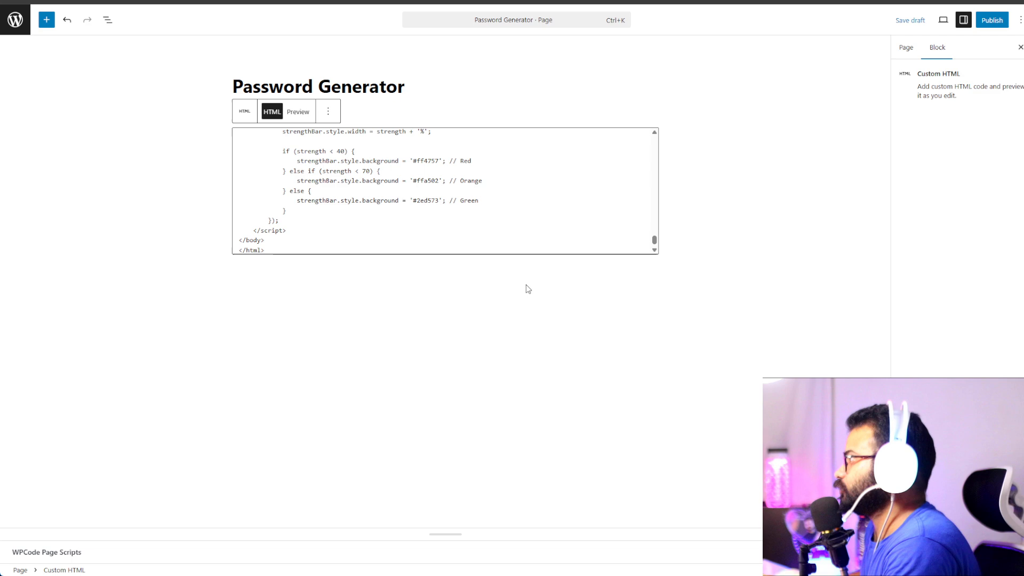
Replace the code in the page's Custom HTML block with the corrected script and save the draft
{"action": "left_click", "coordinate": [432, 231]}
{"action": "left_click", "coordinate": [911, 17]}
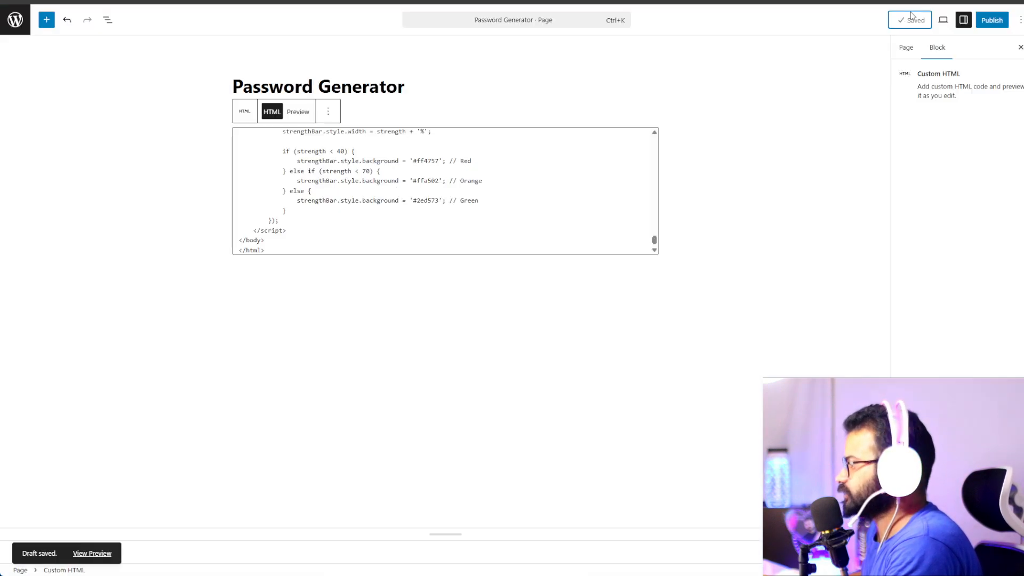
Reload the Password Generator page on the site and test the updated form with a password length of 50
{"action": "key", "text": "ctrl+Tab"}
{"action": "key", "text": "F5"}
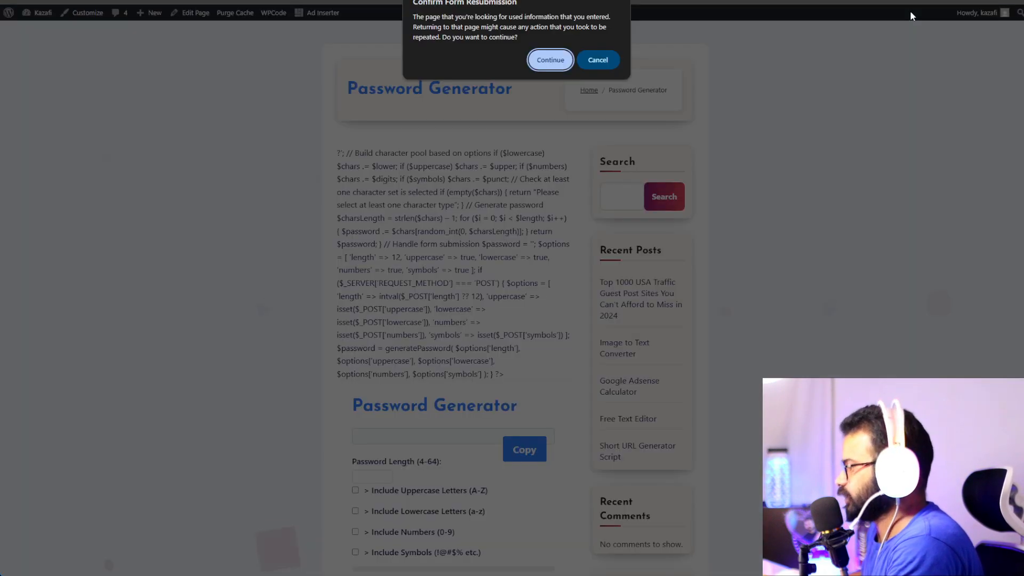
{"action": "left_click", "coordinate": [542, 62]}
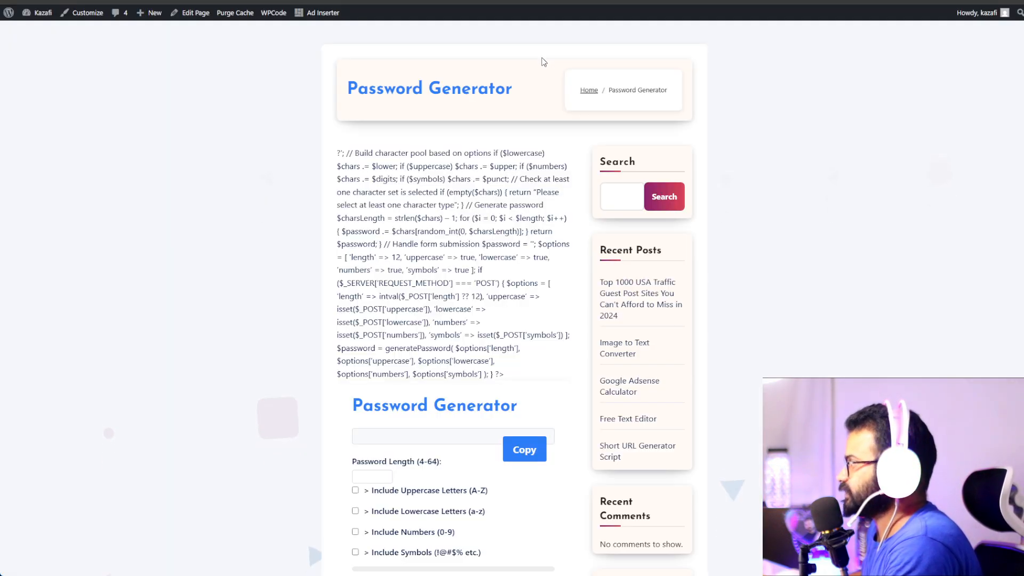
{"action": "scroll", "coordinate": [478, 402], "scroll_direction": "down", "scroll_amount": 5}
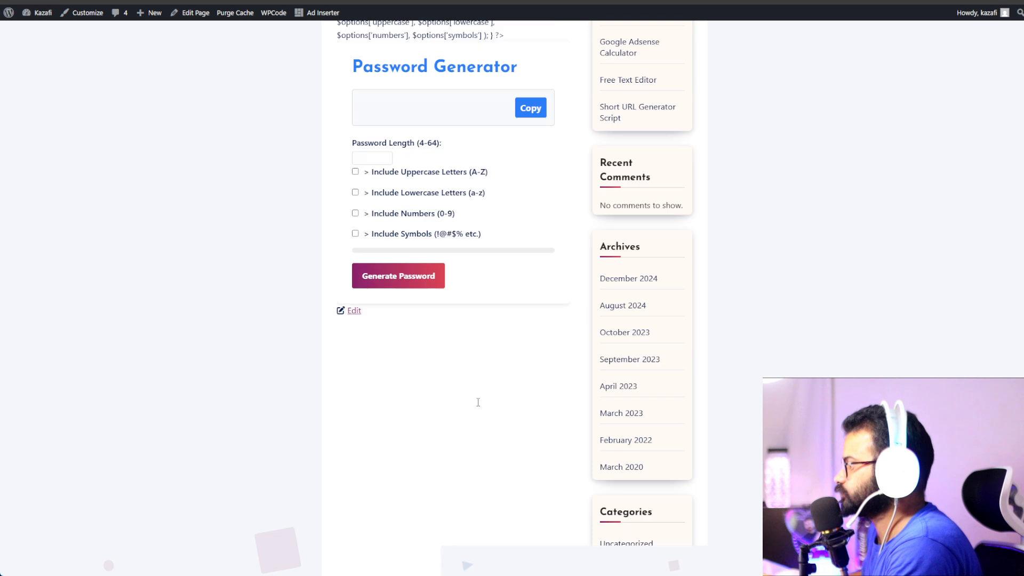
{"action": "left_click", "coordinate": [374, 158]}
{"action": "type", "text": "50"}
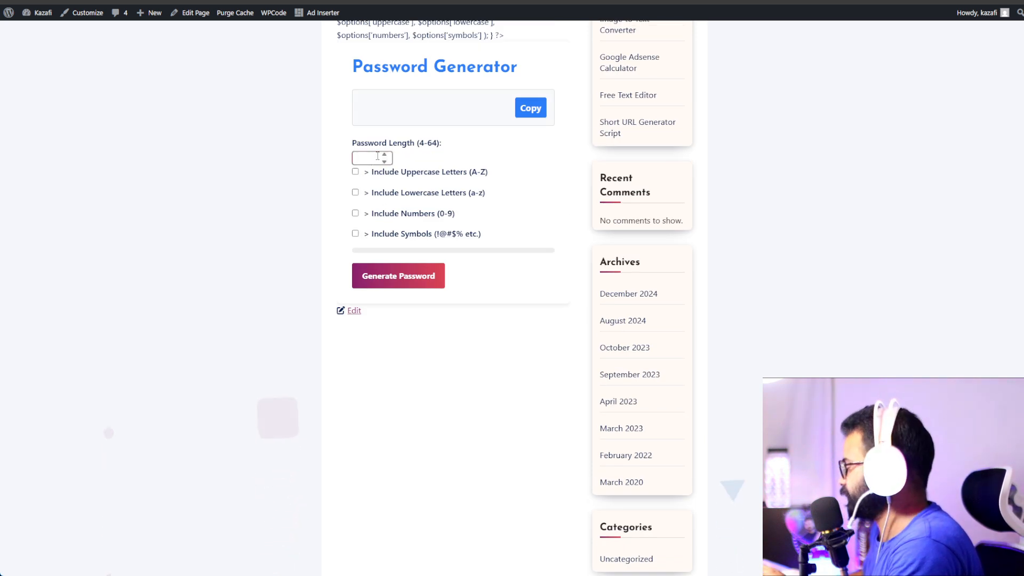
{"action": "left_click", "coordinate": [396, 278]}
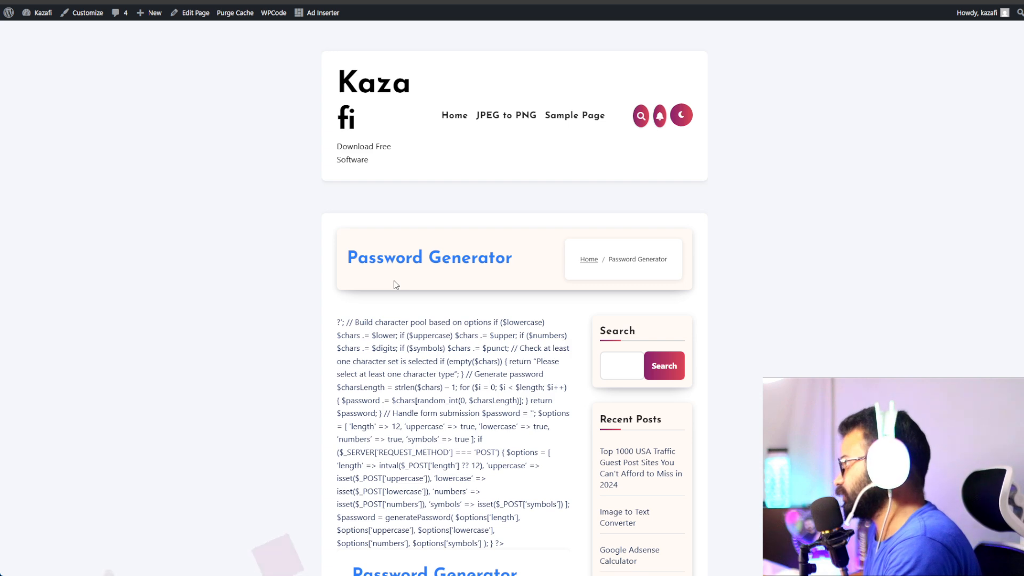
{"action": "scroll", "coordinate": [551, 277], "scroll_direction": "up", "scroll_amount": 6}
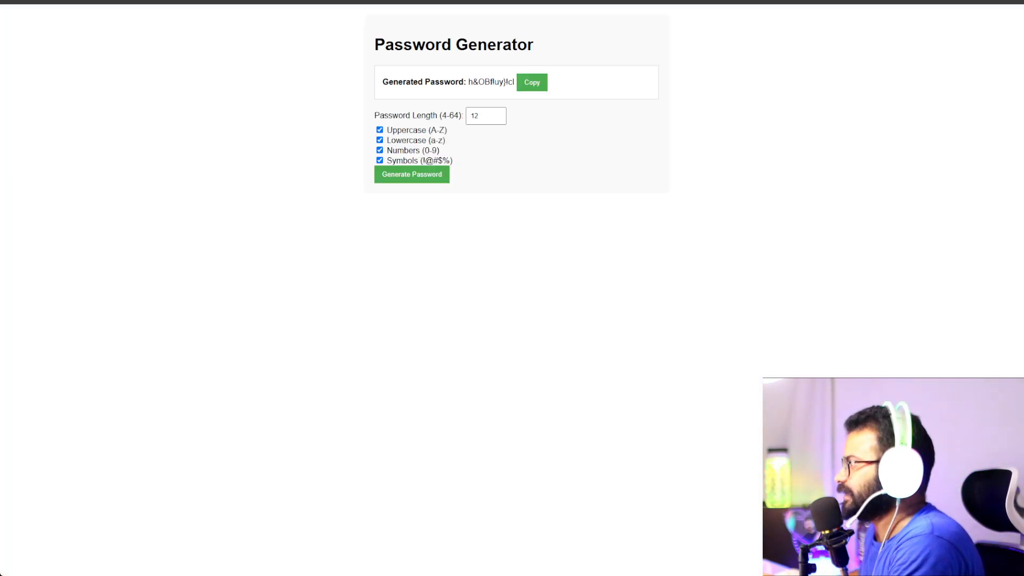
Set the password length to 10 in the standalone Password Generator page and generate several passwords with all character types included
{"action": "left_click", "coordinate": [461, 115]}
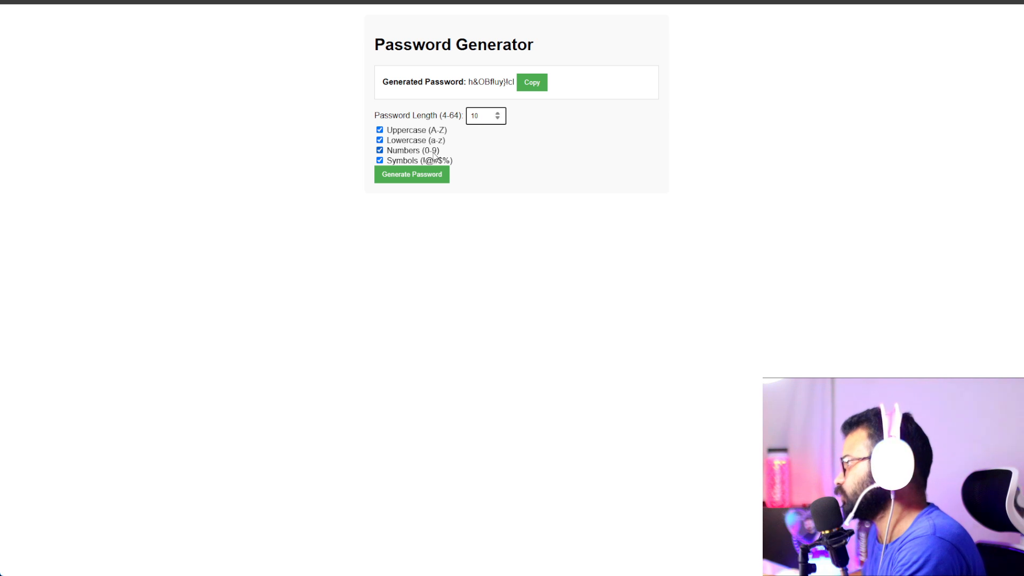
{"action": "left_click", "coordinate": [417, 177]}
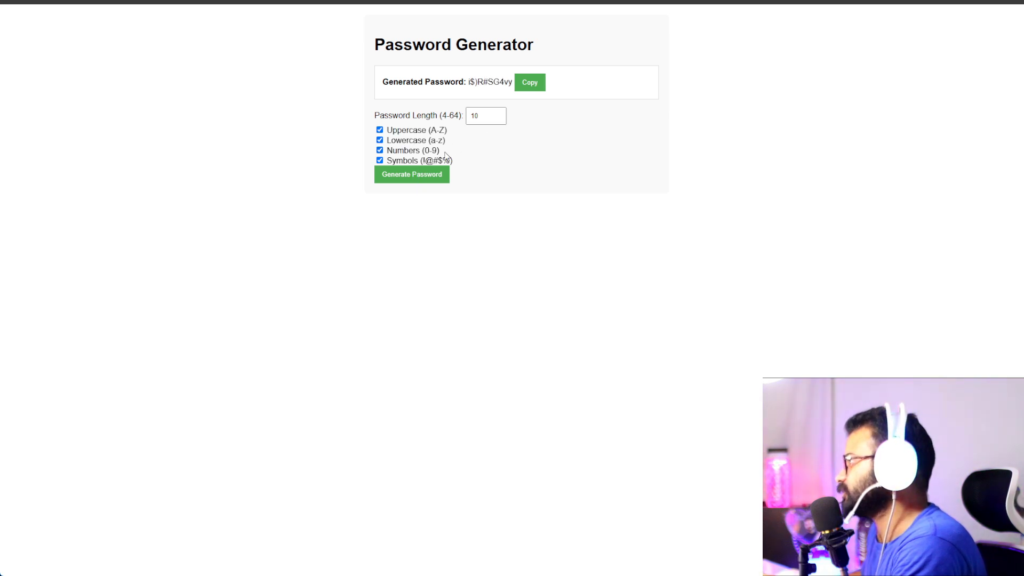
{"action": "left_click_drag", "start_coordinate": [467, 83], "coordinate": [513, 83]}
{"action": "left_click", "coordinate": [431, 180]}
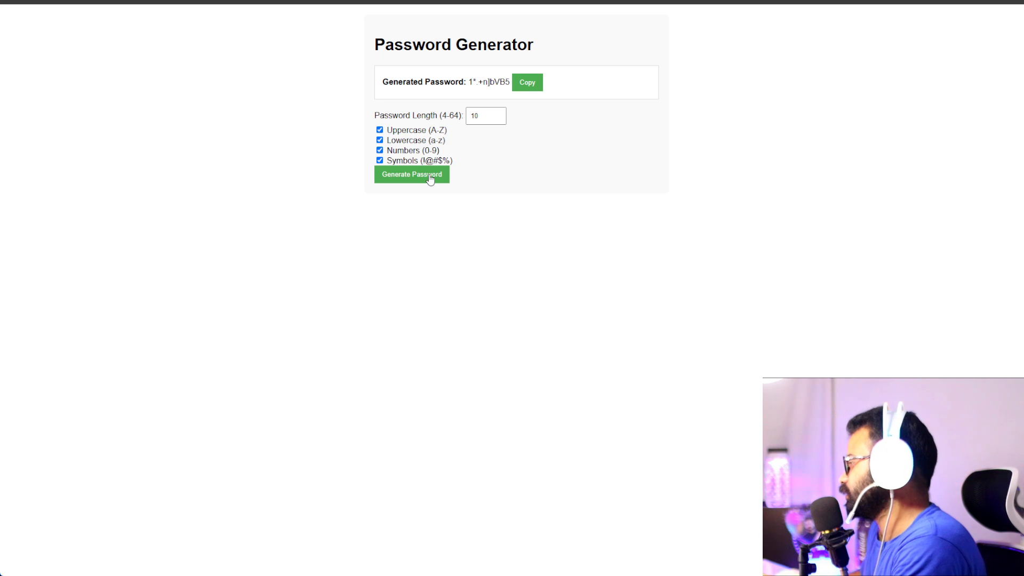
{"action": "left_click", "coordinate": [431, 180]}
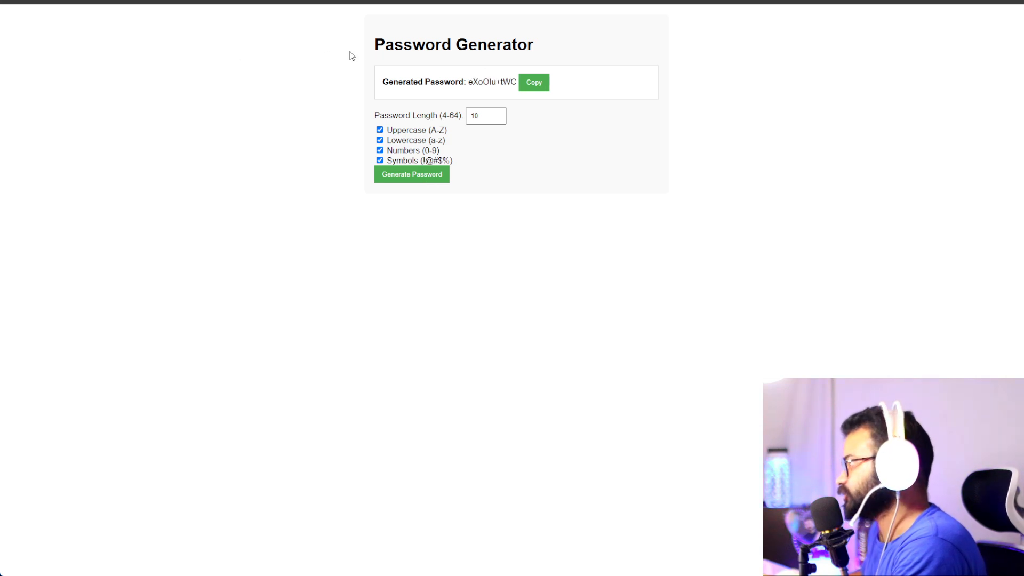
{"action": "left_click_drag", "start_coordinate": [372, 44], "coordinate": [686, 224]}
{"action": "left_click", "coordinate": [666, 281]}
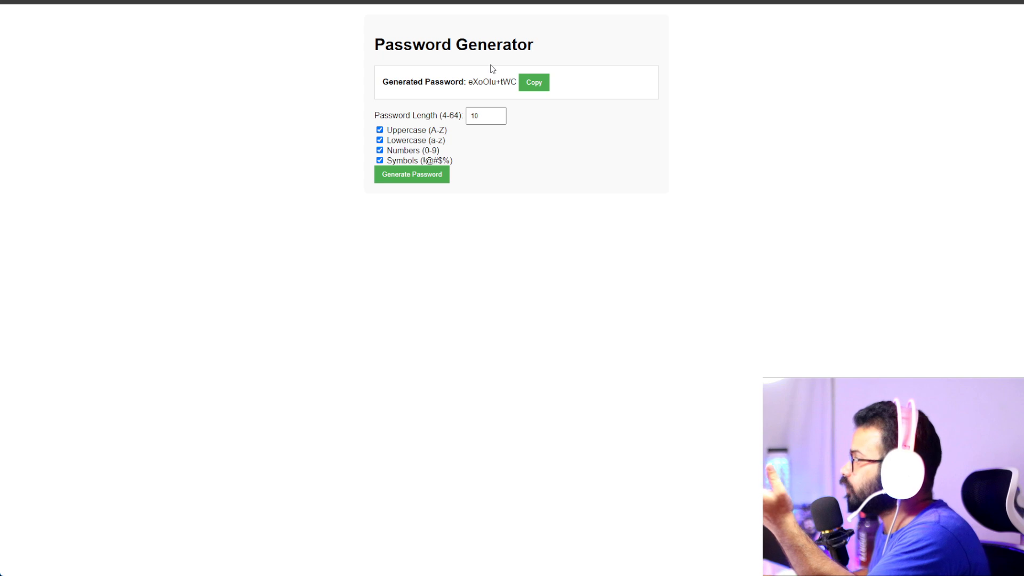
{"action": "left_click", "coordinate": [486, 116]}
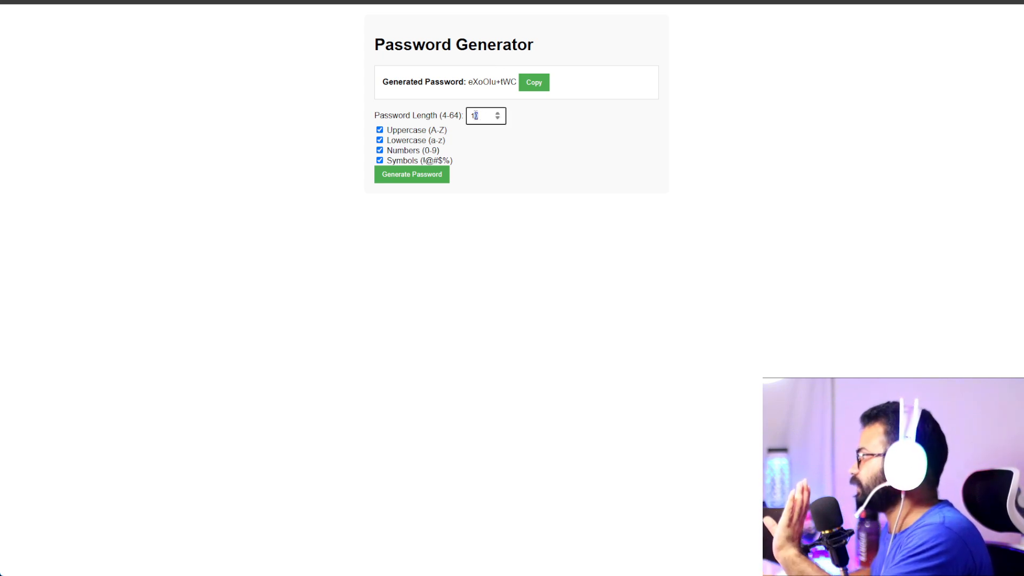
{"action": "left_click", "coordinate": [419, 114]}
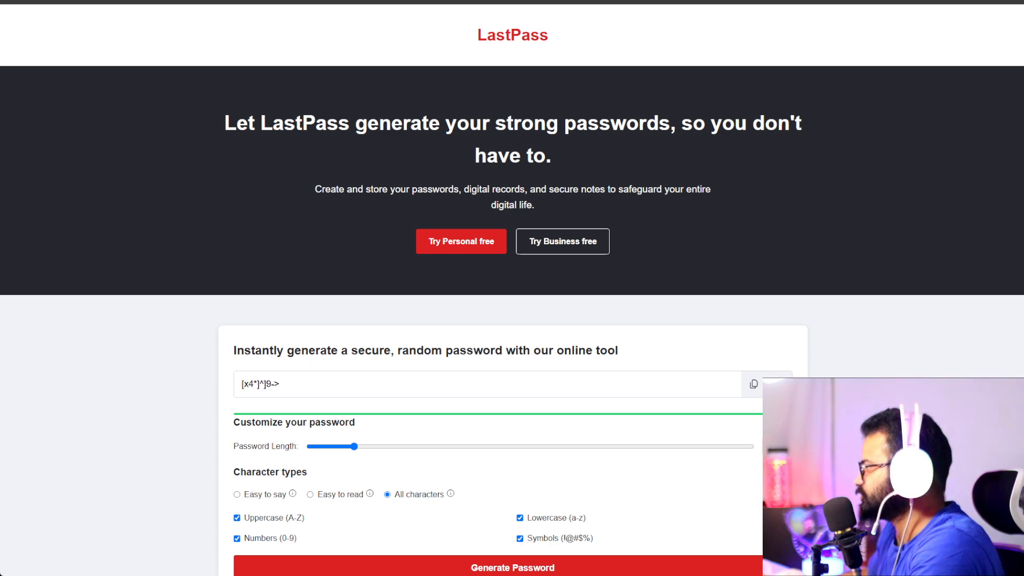
Set the password length to 15 in the LastPass-style generator page and generate a password
{"action": "scroll", "coordinate": [512, 288], "scroll_direction": "down", "scroll_amount": 3}
{"action": "scroll", "coordinate": [512, 288], "scroll_direction": "up", "scroll_amount": 3}
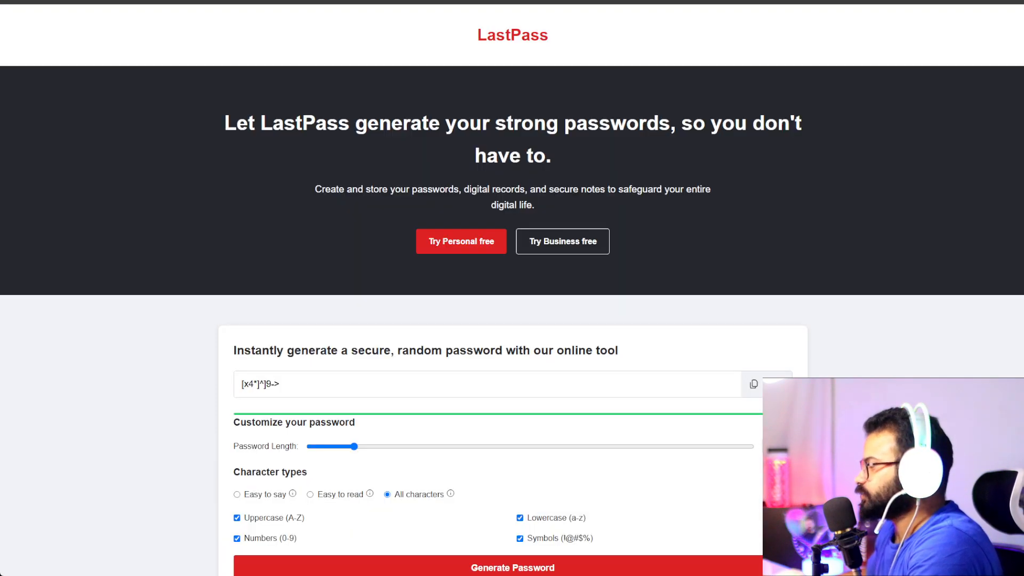
{"action": "left_click_drag", "start_coordinate": [237, 124], "coordinate": [796, 160]}
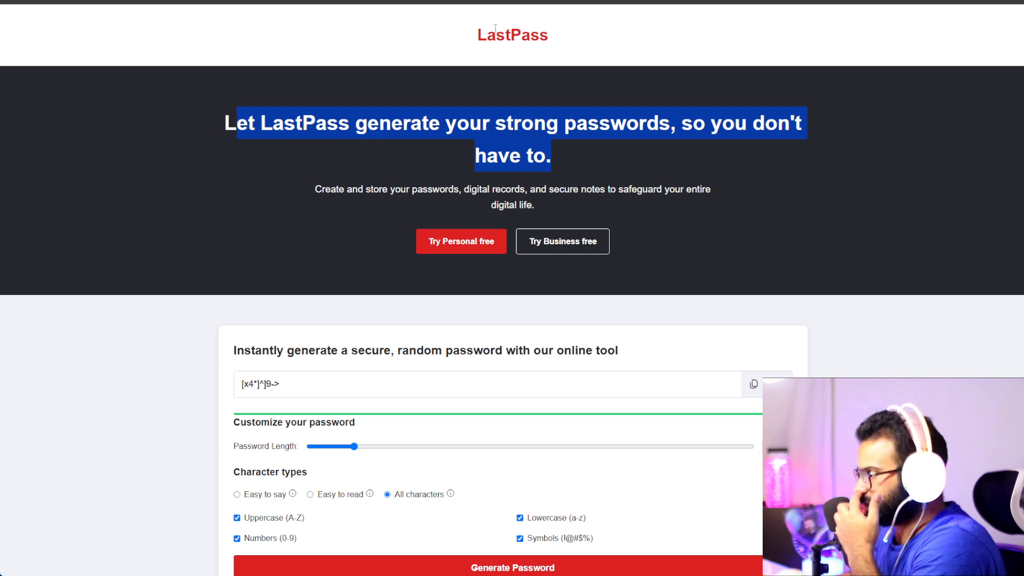
{"action": "triple_click", "coordinate": [302, 139]}
{"action": "scroll", "coordinate": [302, 139], "scroll_direction": "down", "scroll_amount": 3}
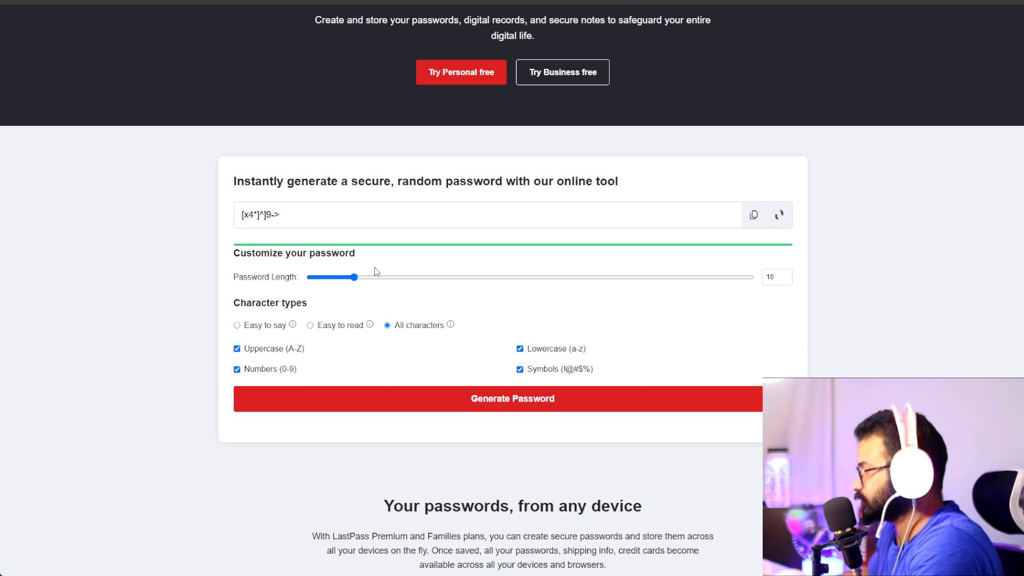
{"action": "left_click_drag", "start_coordinate": [354, 278], "coordinate": [391, 292]}
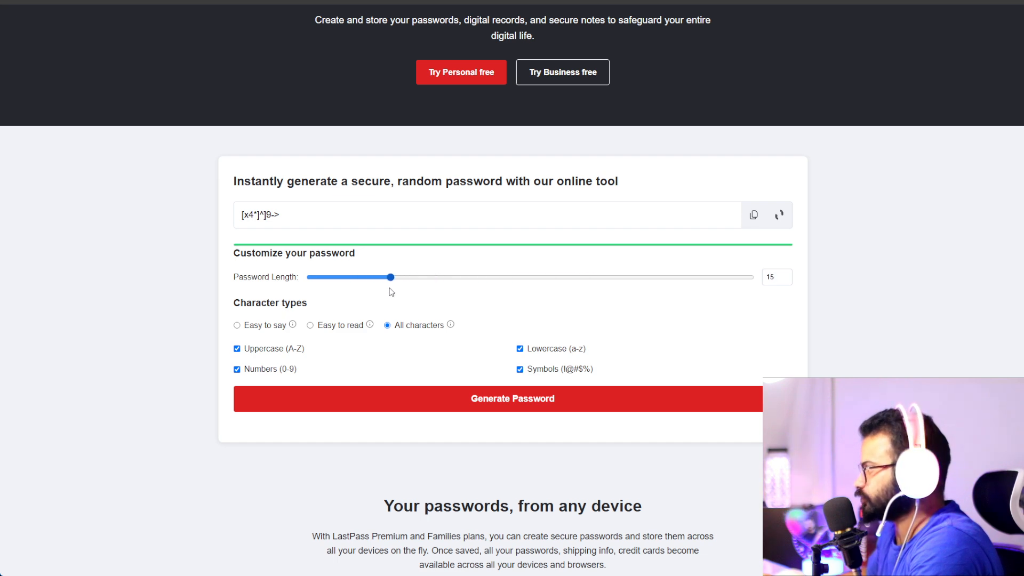
{"action": "left_click", "coordinate": [506, 405]}
{"action": "scroll", "coordinate": [283, 245], "scroll_direction": "up", "scroll_amount": 3}
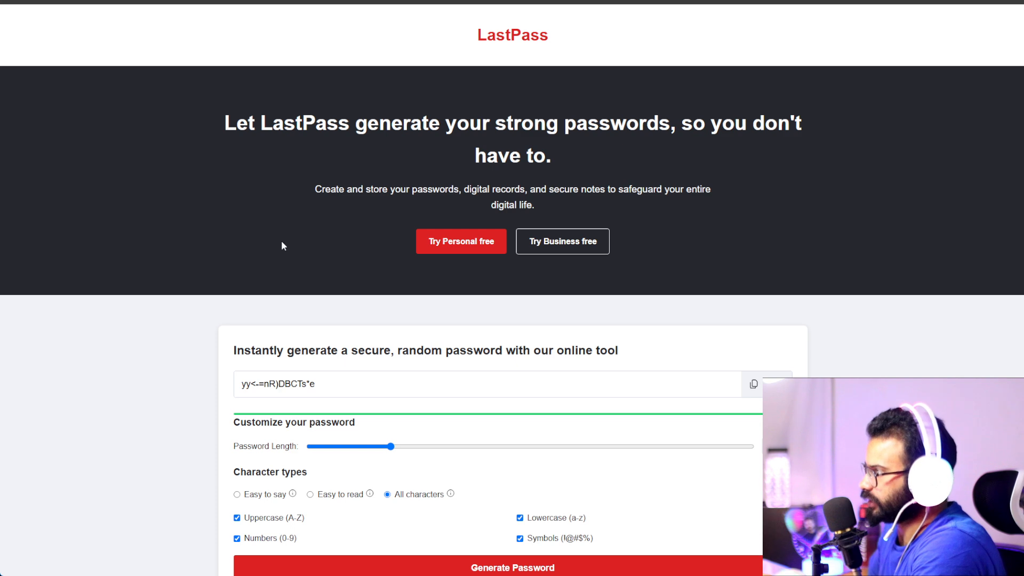
Inspect the generated password and generate another one with the same length and all character types
{"action": "scroll", "coordinate": [285, 371], "scroll_direction": "down", "scroll_amount": 3}
{"action": "left_click_drag", "start_coordinate": [302, 209], "coordinate": [184, 218]}
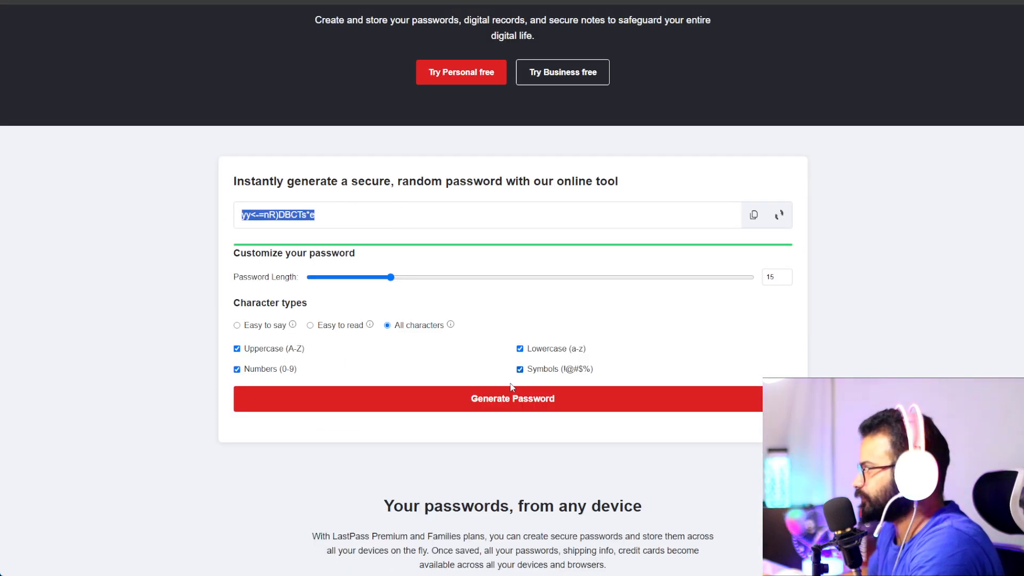
{"action": "left_click", "coordinate": [497, 416]}
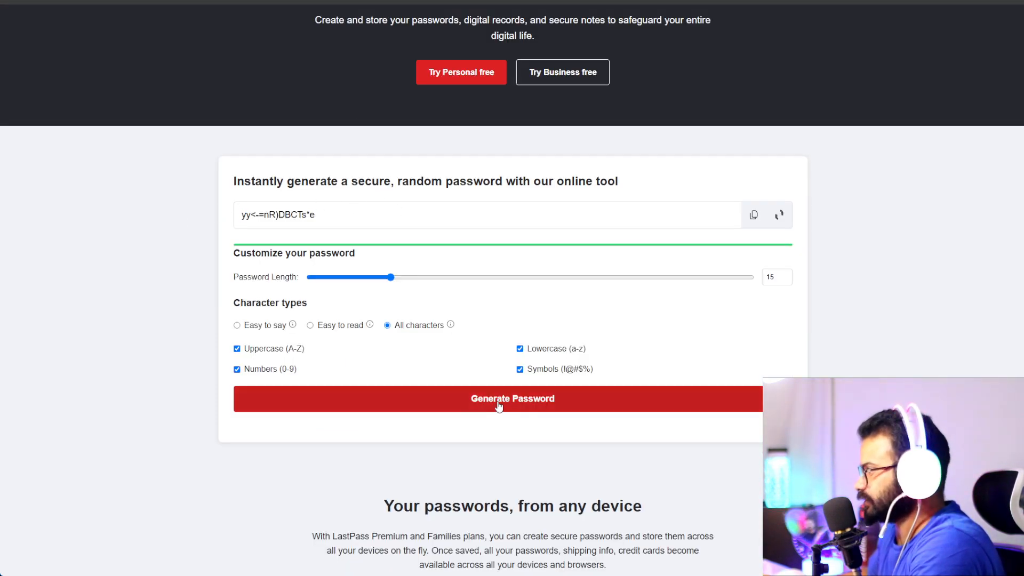
{"action": "left_click", "coordinate": [498, 404]}
{"action": "scroll", "coordinate": [498, 404], "scroll_direction": "up", "scroll_amount": 3}
{"action": "scroll", "coordinate": [498, 404], "scroll_direction": "down", "scroll_amount": 6}
{"action": "scroll", "coordinate": [334, 163], "scroll_direction": "up", "scroll_amount": 6}
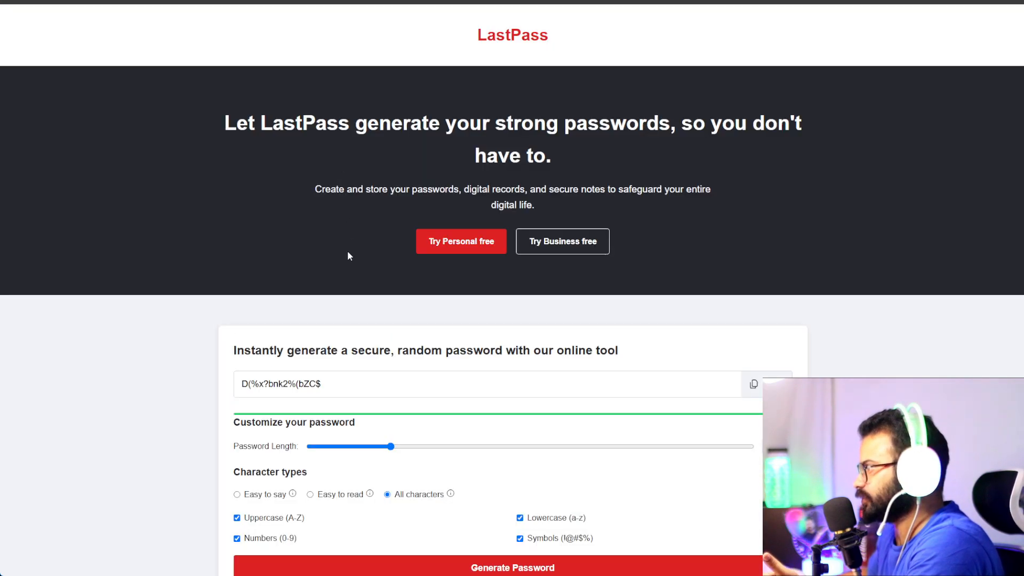
Set the password length to 26, generate a password and select the result for inspection
{"action": "left_click_drag", "start_coordinate": [392, 447], "coordinate": [475, 458]}
{"action": "scroll", "coordinate": [472, 457], "scroll_direction": "down", "scroll_amount": 3}
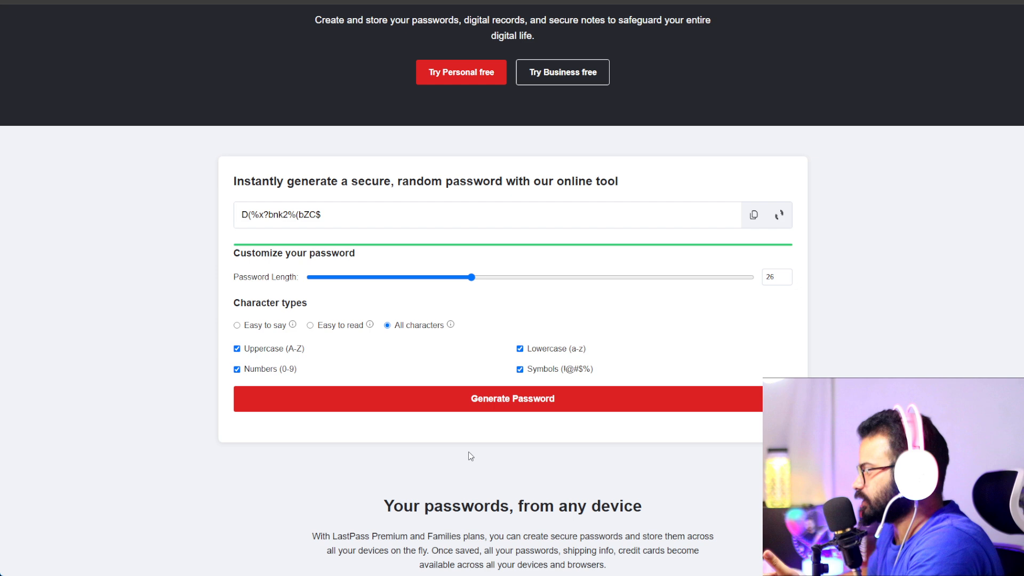
{"action": "left_click", "coordinate": [521, 401]}
{"action": "scroll", "coordinate": [522, 405], "scroll_direction": "down", "scroll_amount": 3}
{"action": "left_click", "coordinate": [427, 216]}
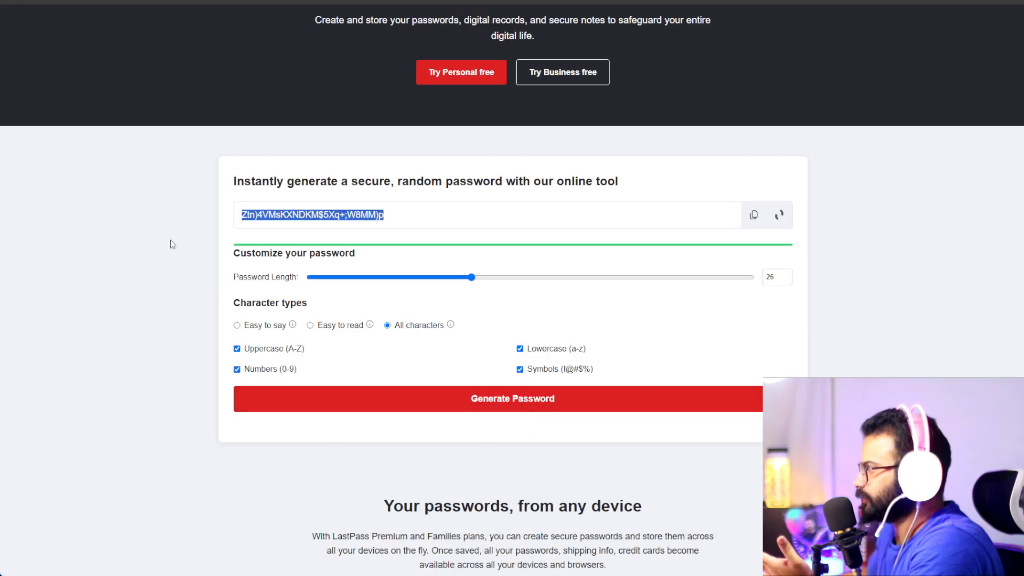
Generate a password with the Easy to say character type, and another with All characters
{"action": "left_click", "coordinate": [266, 330]}
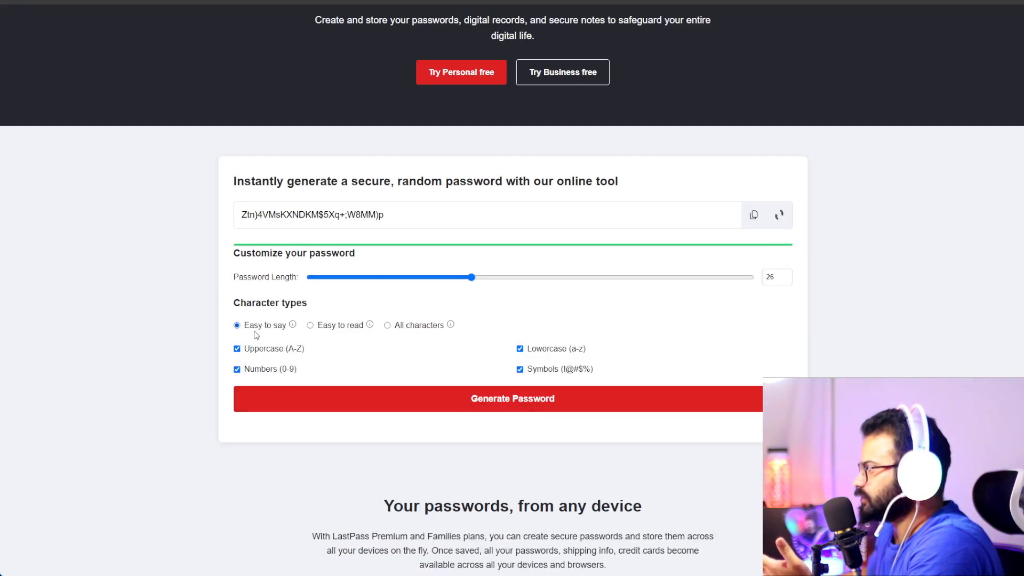
{"action": "left_click", "coordinate": [559, 398]}
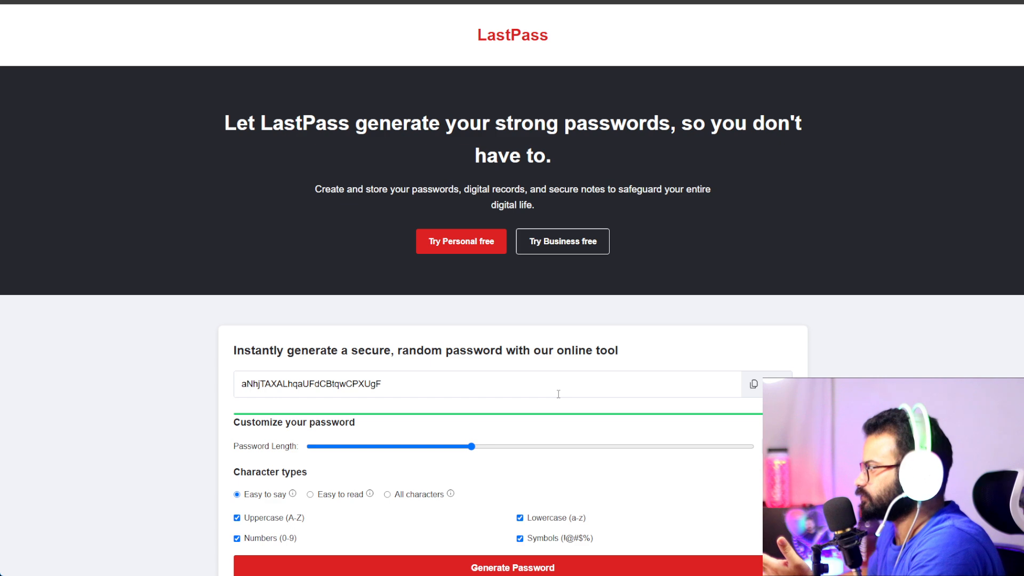
{"action": "scroll", "coordinate": [331, 213], "scroll_direction": "down", "scroll_amount": 3}
{"action": "left_click_drag", "start_coordinate": [381, 215], "coordinate": [330, 209]}
{"action": "double_click", "coordinate": [330, 209]}
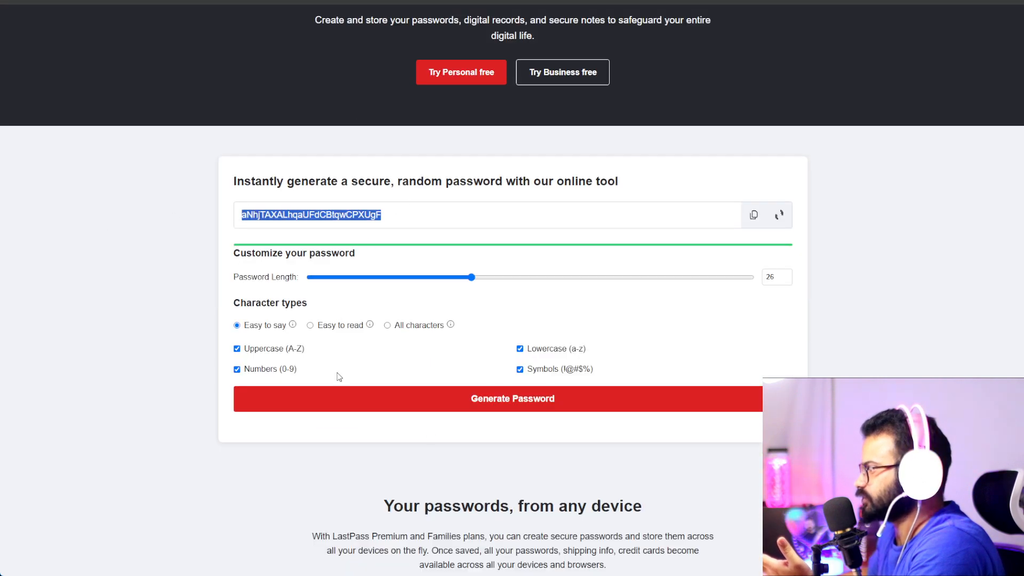
{"action": "left_click", "coordinate": [416, 326]}
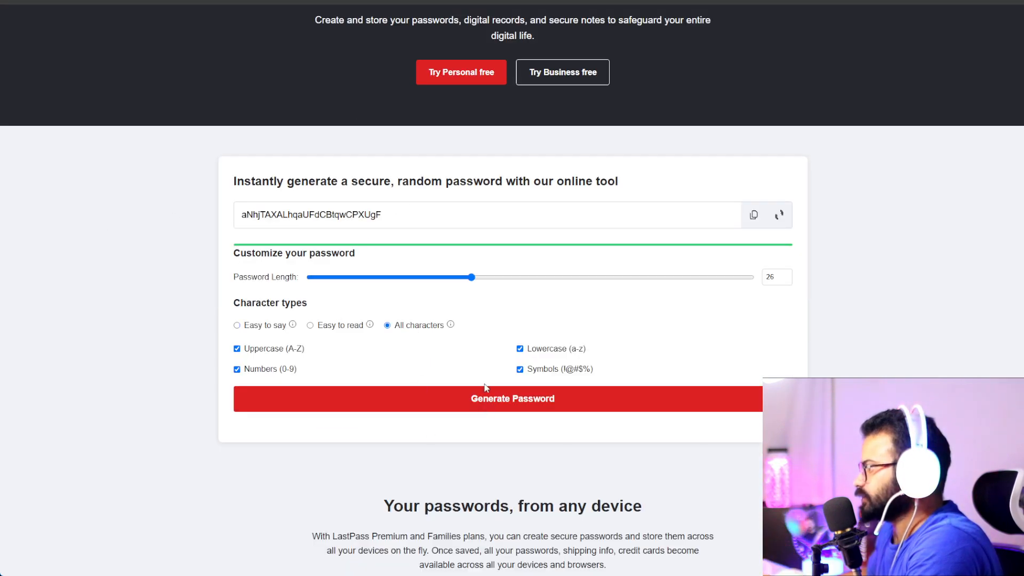
{"action": "left_click", "coordinate": [491, 400]}
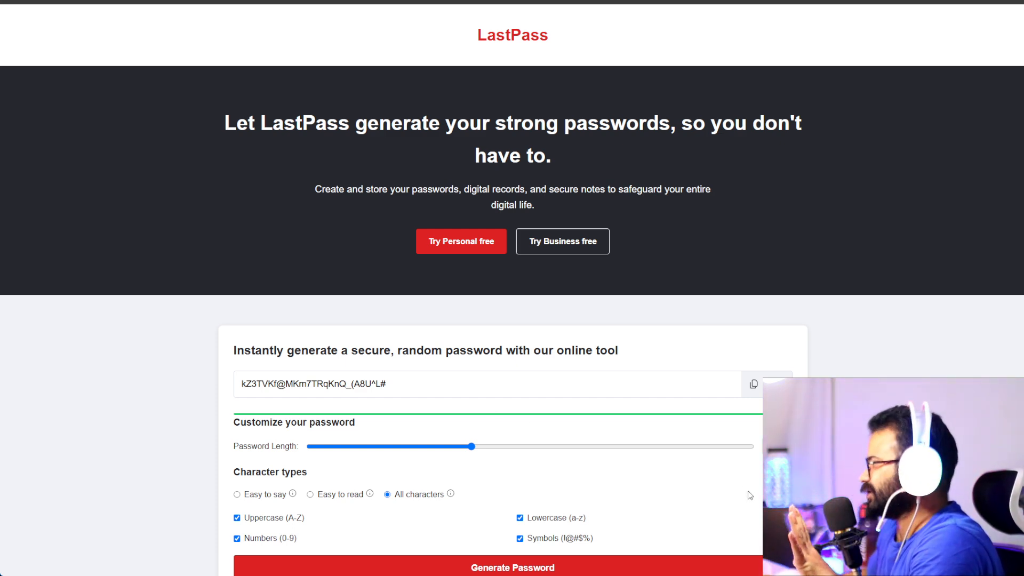
Look through the LastPass-style page from the generator form down to the footer and back
{"action": "scroll", "coordinate": [749, 487], "scroll_direction": "down", "scroll_amount": 15}
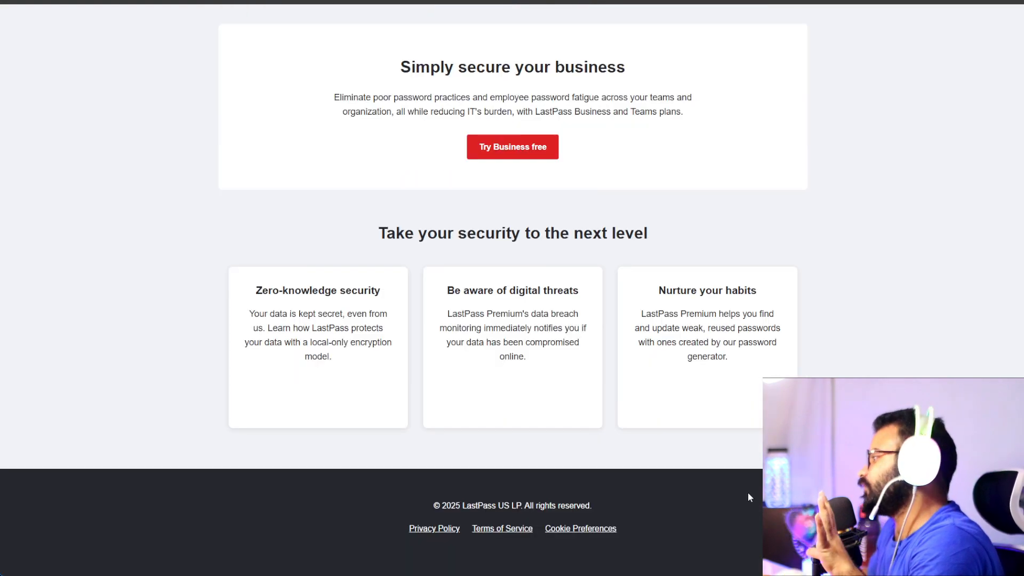
{"action": "scroll", "coordinate": [748, 492], "scroll_direction": "up", "scroll_amount": 15}
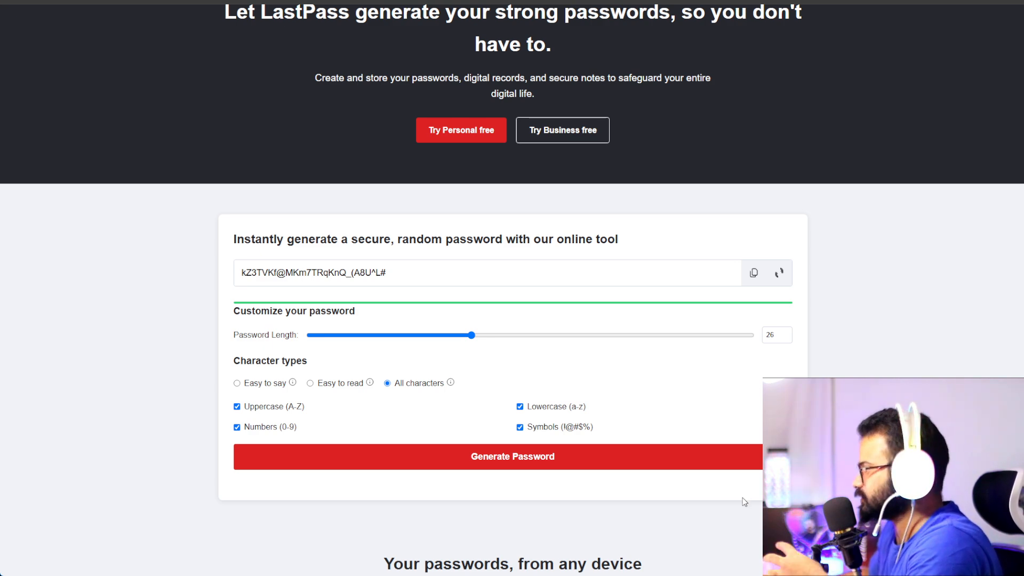
{"action": "scroll", "coordinate": [745, 502], "scroll_direction": "up", "scroll_amount": 2}
{"action": "scroll", "coordinate": [745, 501], "scroll_direction": "down", "scroll_amount": 3}
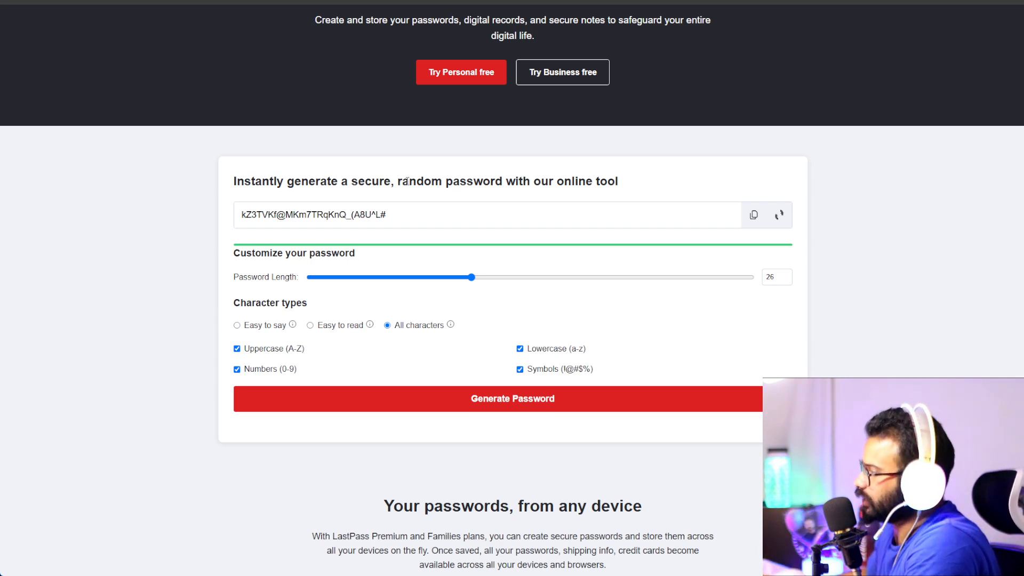
{"action": "scroll", "coordinate": [471, 386], "scroll_direction": "down", "scroll_amount": 3}
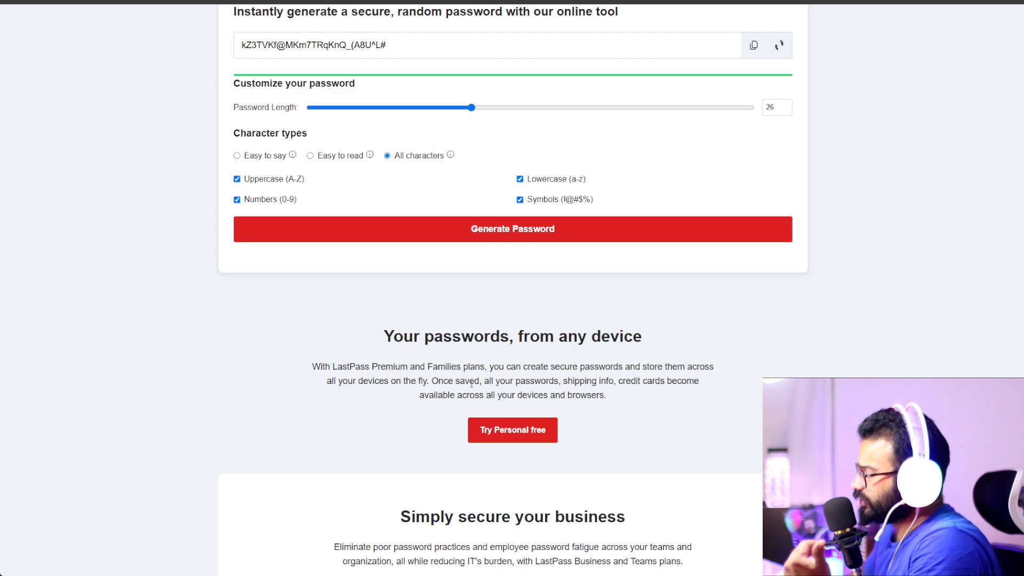
{"action": "scroll", "coordinate": [472, 383], "scroll_direction": "up", "scroll_amount": 3}
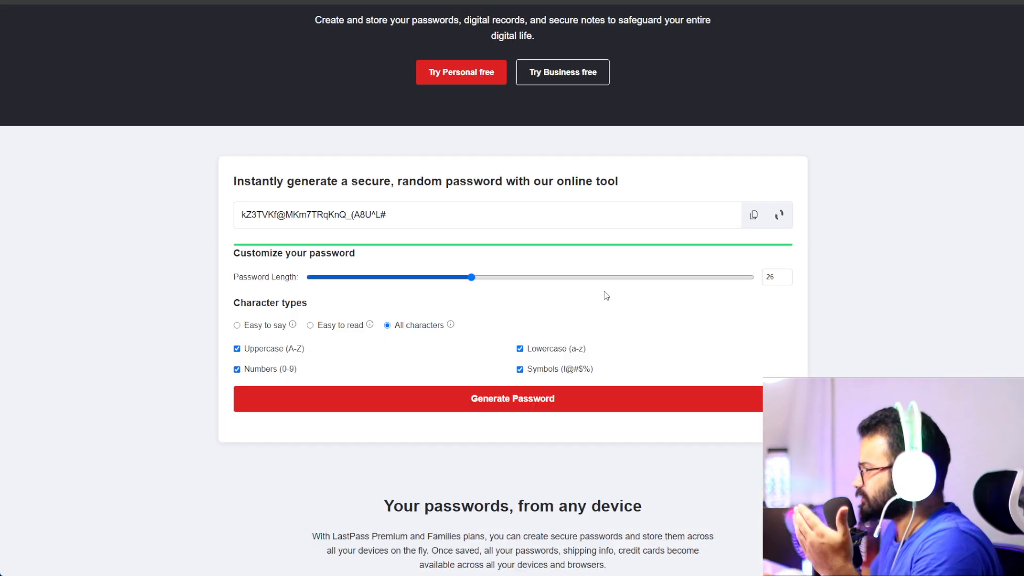